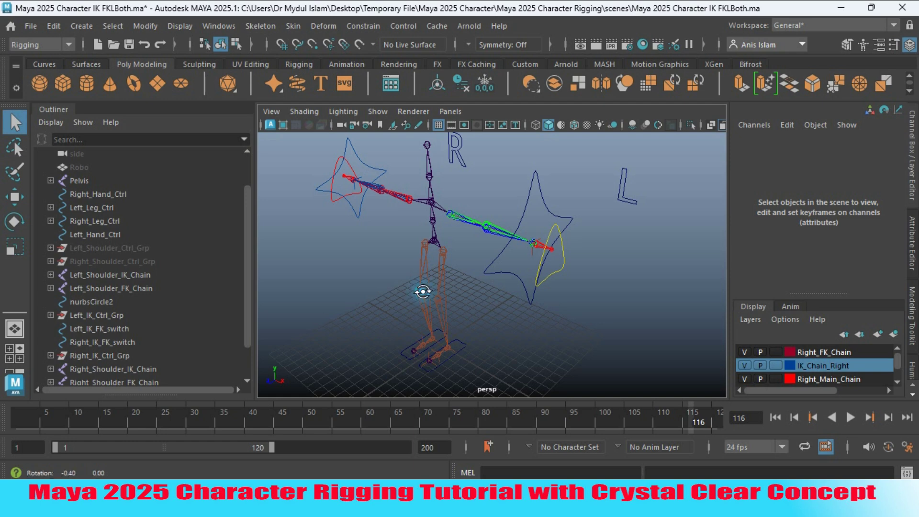
Scrub the IK FKSwitch Left attribute on the left arm's switch control to test its IK/FK blend
left_click_drag(417, 291, 454, 298, "alt")
left_click(571, 189)
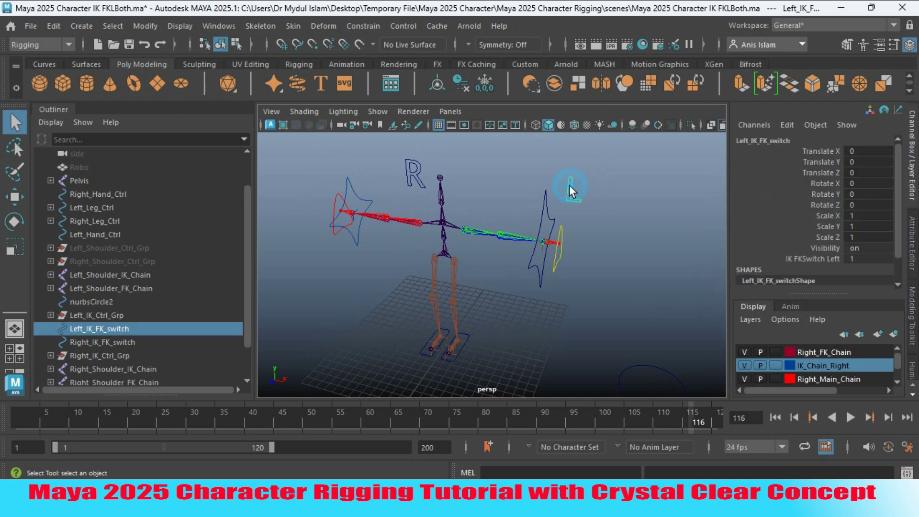
left_click(785, 260)
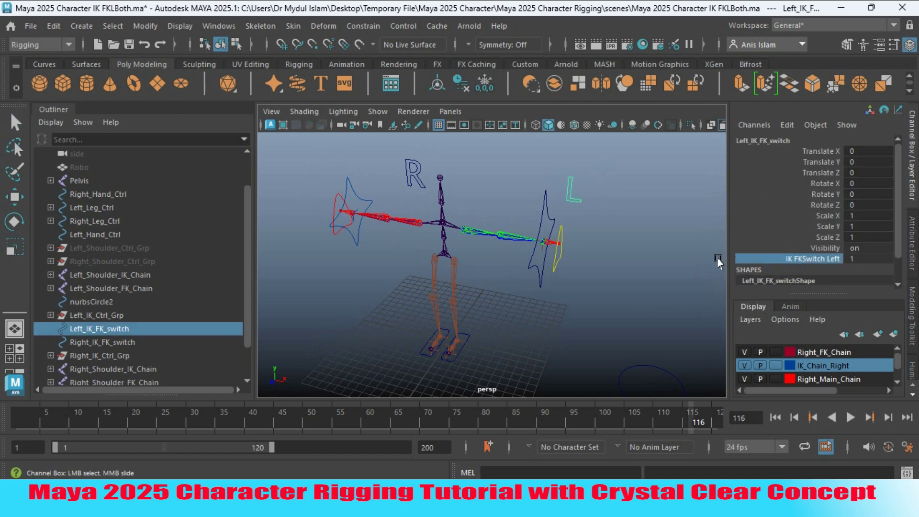
mouse_move(717, 261)
middle_mouse_down()
mouse_move(695, 261)
mouse_move(730, 263)
mouse_move(638, 272)
mouse_move(724, 273)
middle_mouse_up()
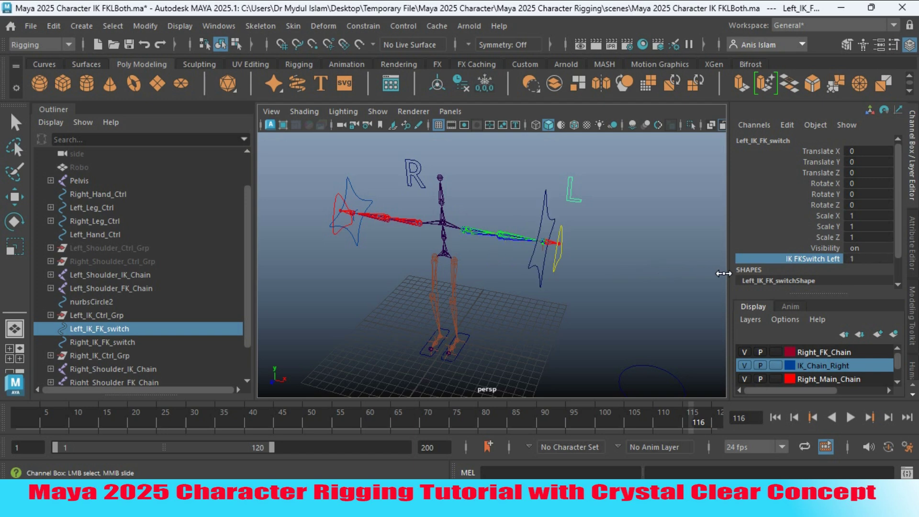
key("q")
Test the right arm's switch control by lowering Right IK FK Switch to 0 and restoring it to 1
left_click(406, 176)
left_click(777, 258)
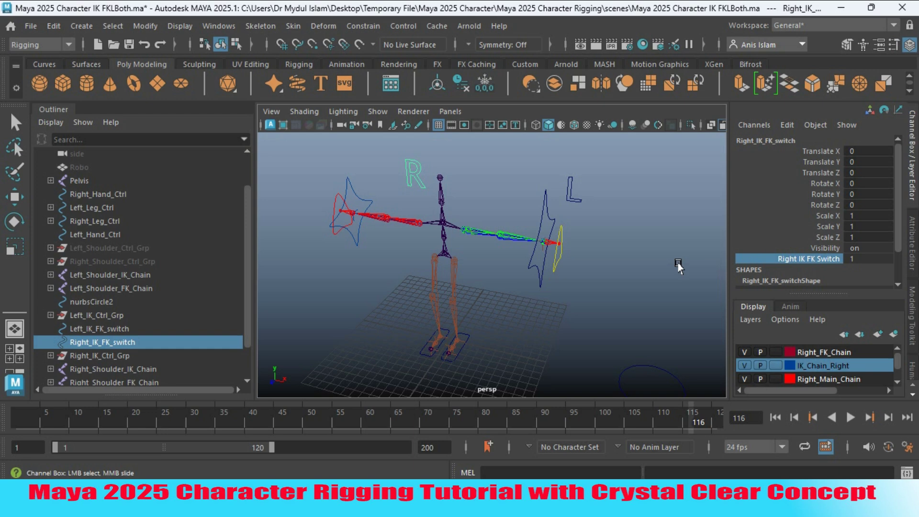
middle_click_drag(680, 262, 604, 266)
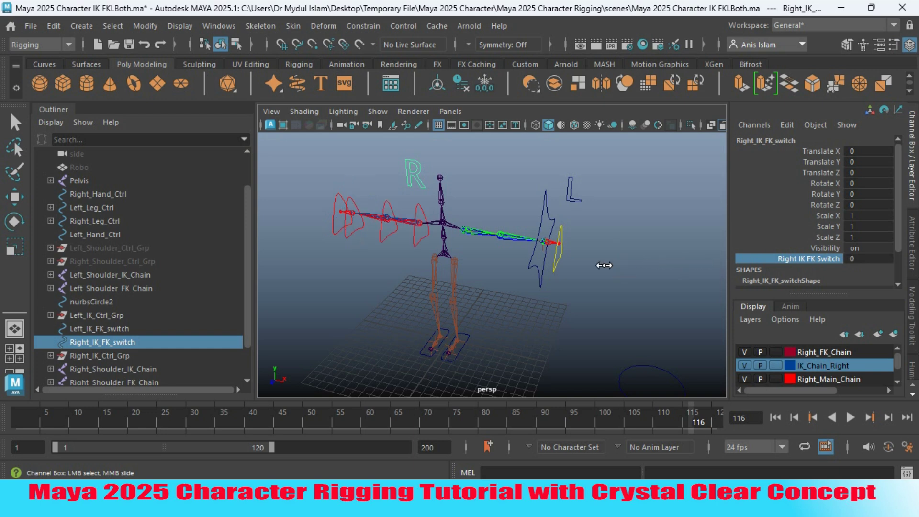
middle_click_drag(675, 268, 699, 269)
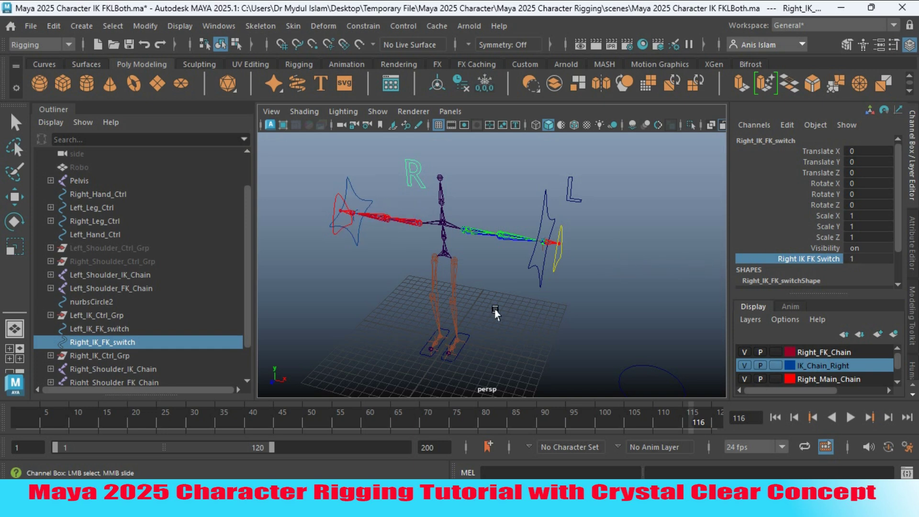
mouse_move(495, 309)
left_mouse_down("alt")
mouse_move(524, 300)
mouse_move(486, 303)
left_mouse_up("alt")
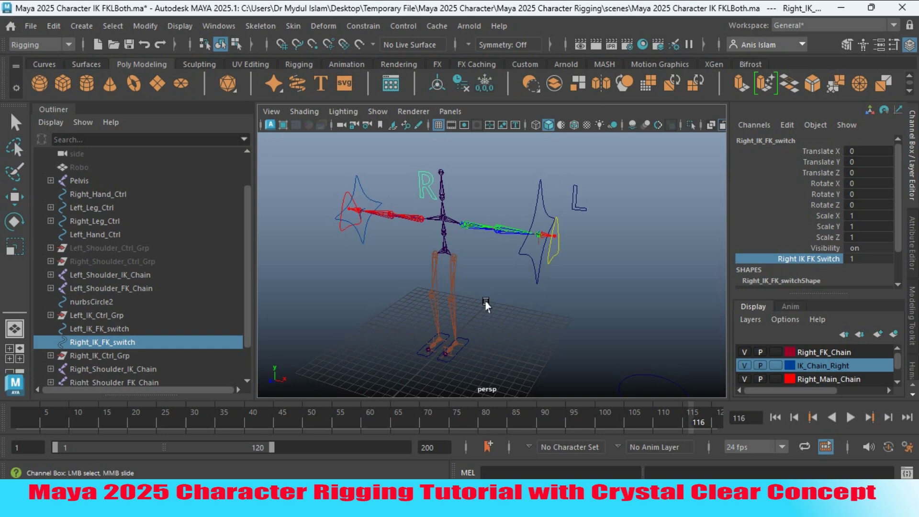
middle_click_drag(486, 302, 507, 317, "alt")
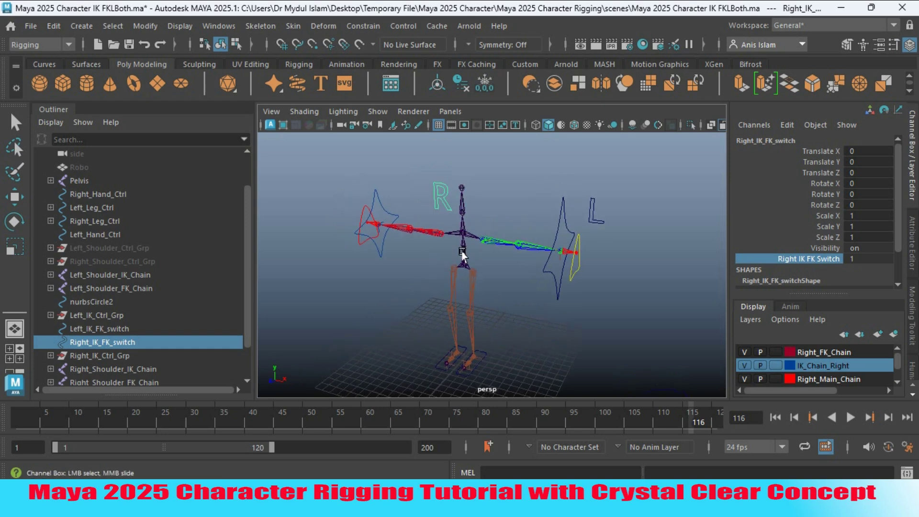
left_click_drag(536, 301, 550, 328, "alt")
right_click_drag(551, 328, 562, 339, "alt")
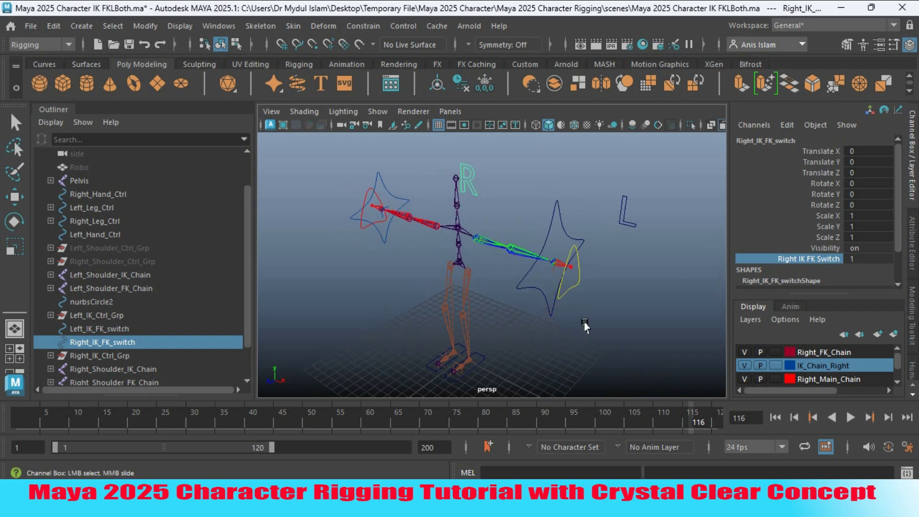
left_click_drag(560, 343, 553, 275, "alt")
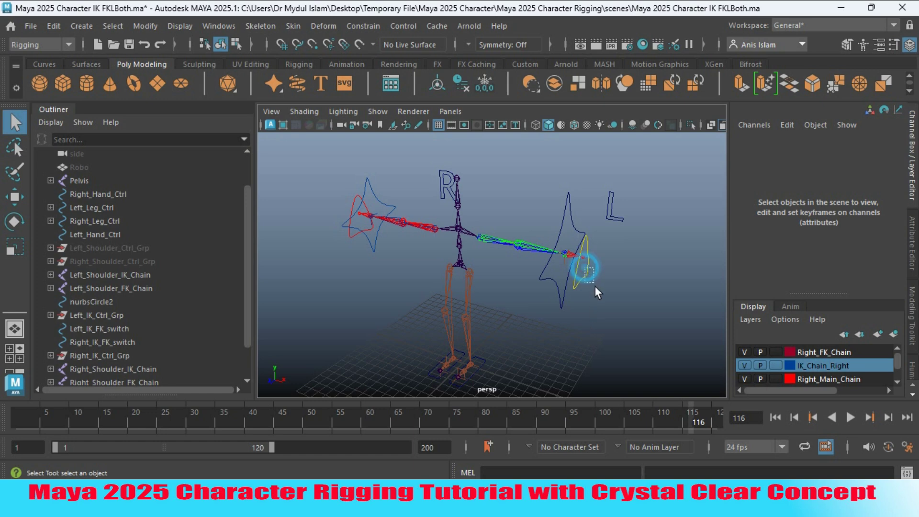
Copy the name of the left hand control curve and put Left_Hand_Ctrl into its own group
left_click(587, 272)
left_click(90, 235)
double_click(90, 236)
key("ctrl+c")
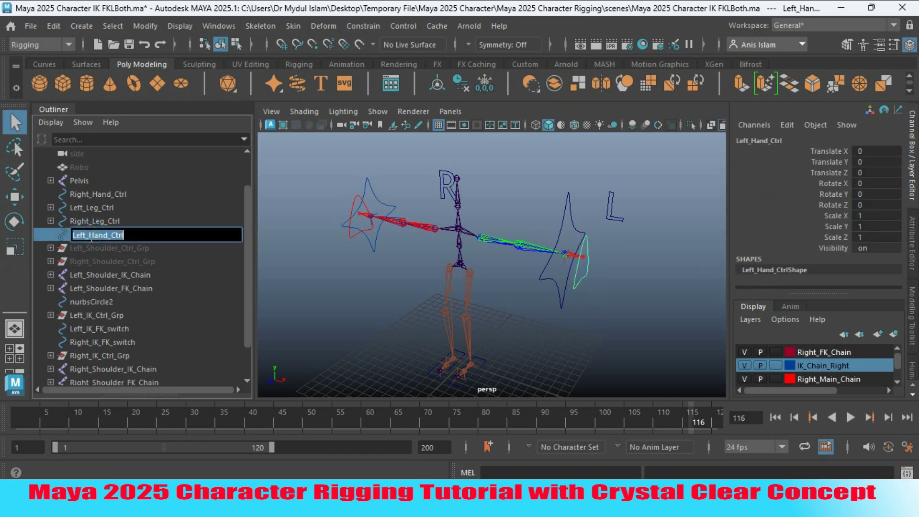
left_click(53, 237)
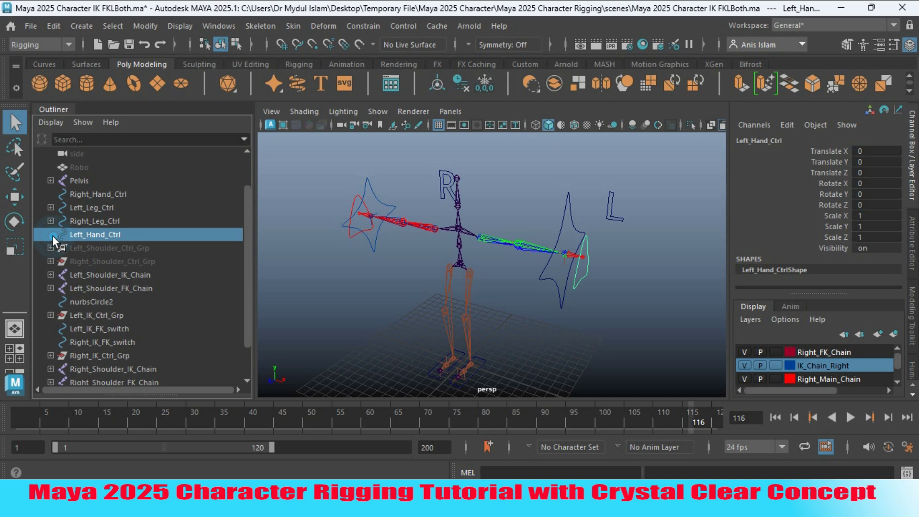
key("ctrl+g")
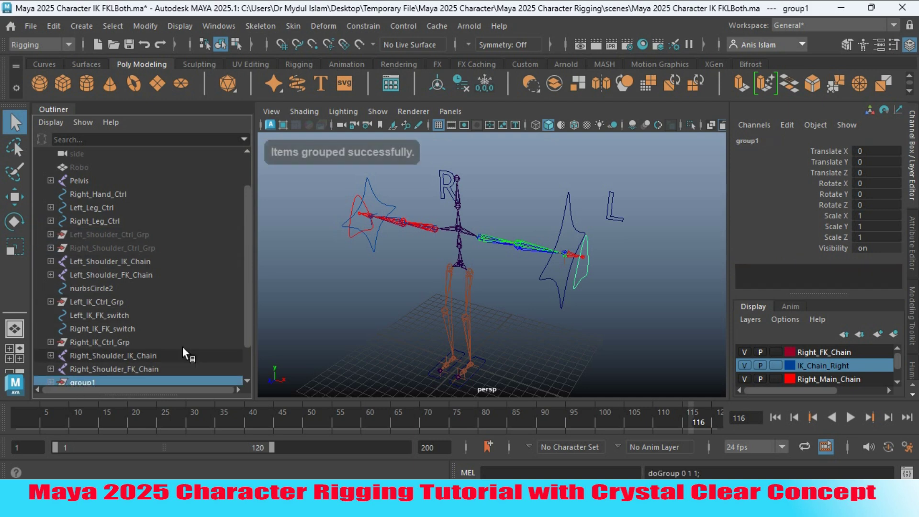
Rename the new group as Left_Hand_Ctrl_Grp and show its pivot with the Move tool
scroll(248, 289, "down", 3)
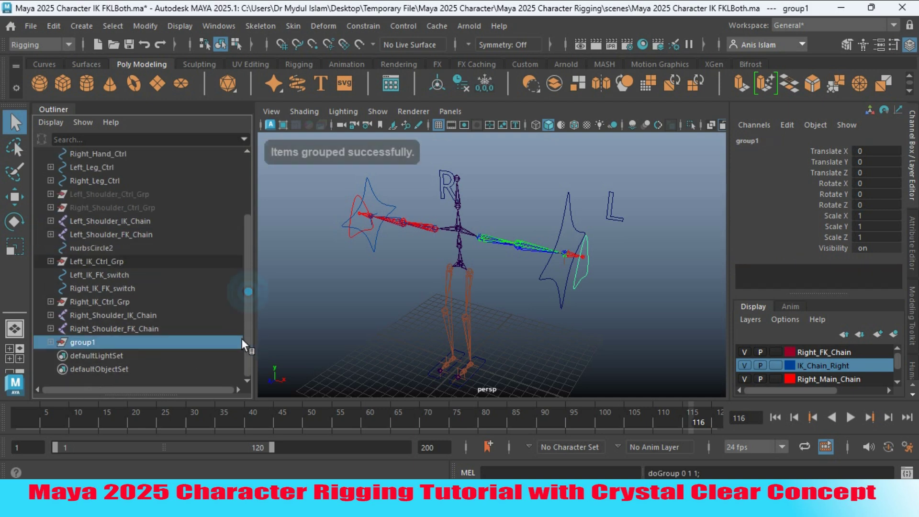
double_click(109, 342)
key("ctrl+v")
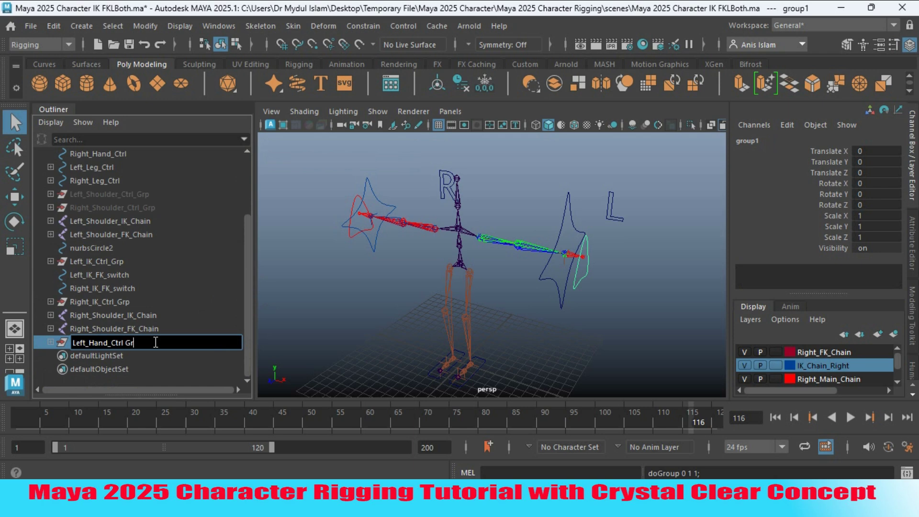
key("Return")
key("w")
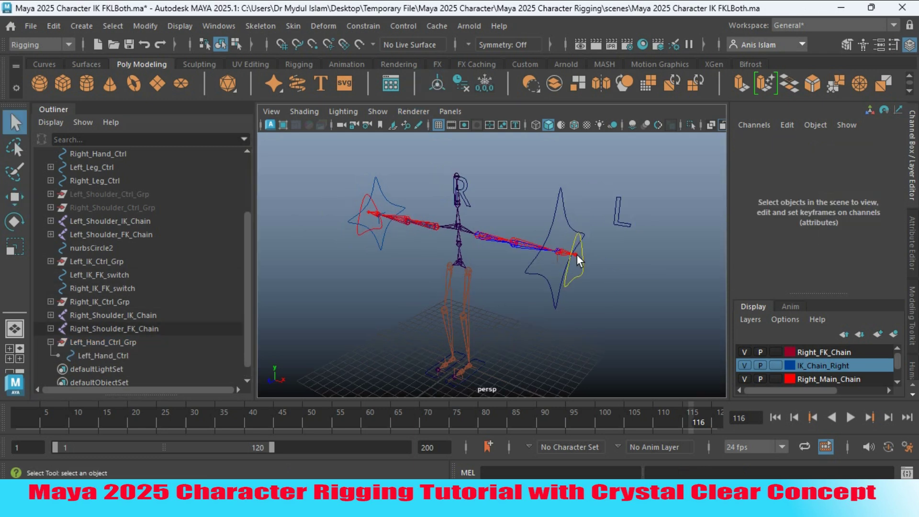
Parent-constrain Left_Hand_Ctrl_Grp to the Left_Hand joint with Maintain offset off and all translate and rotate axes on
left_click(577, 254)
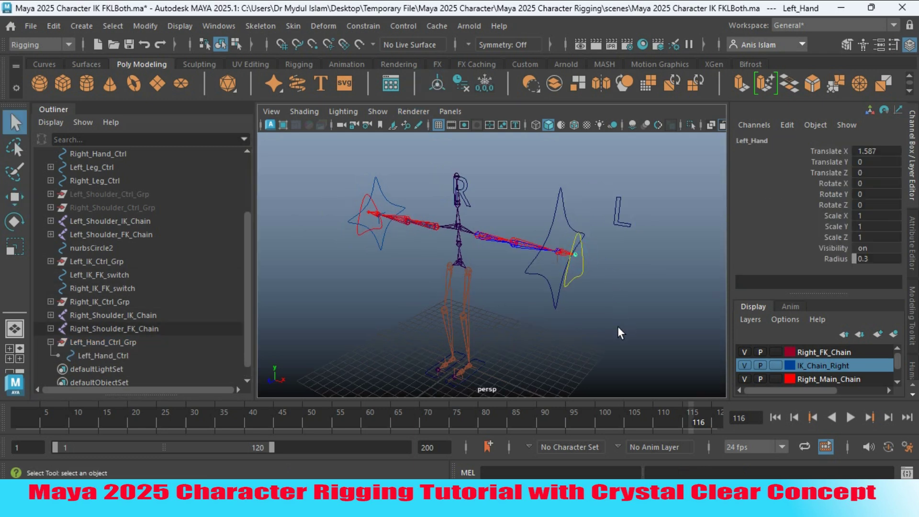
left_click(101, 340)
left_click(372, 28)
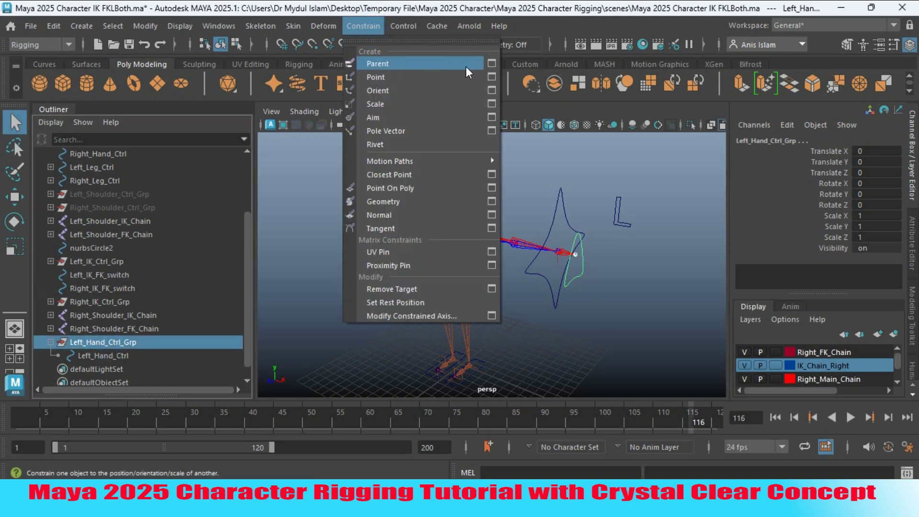
left_click(493, 64)
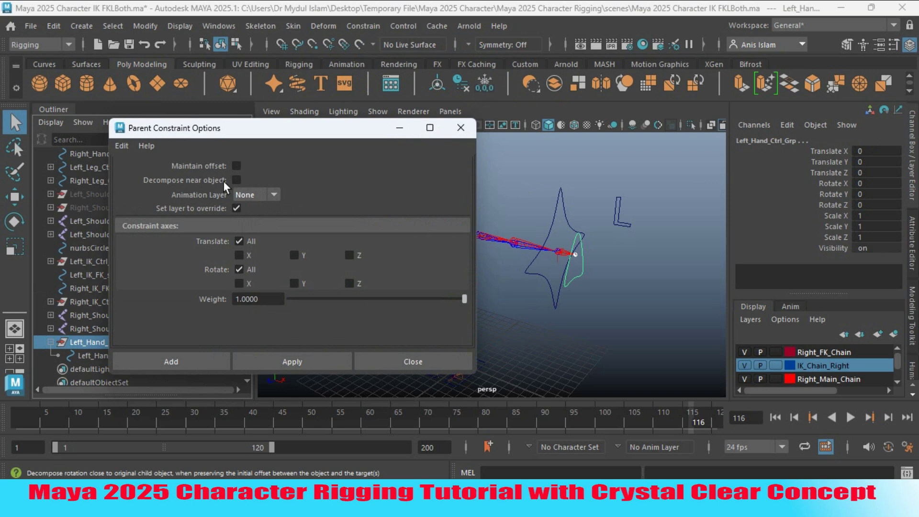
left_click(284, 360)
left_click(461, 128)
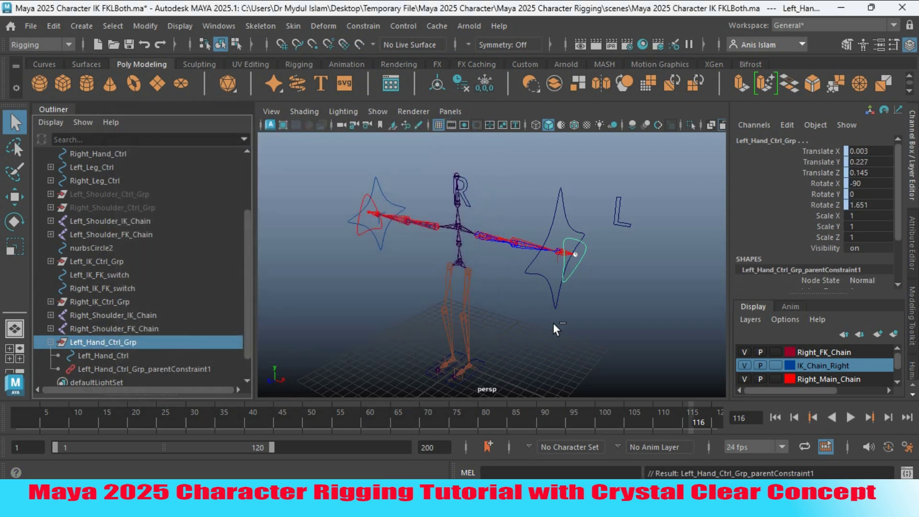
Switch to vertex component mode and select all control vertices of the Left_Hand_Ctrl curve
left_click_drag(553, 322, 530, 327, "alt")
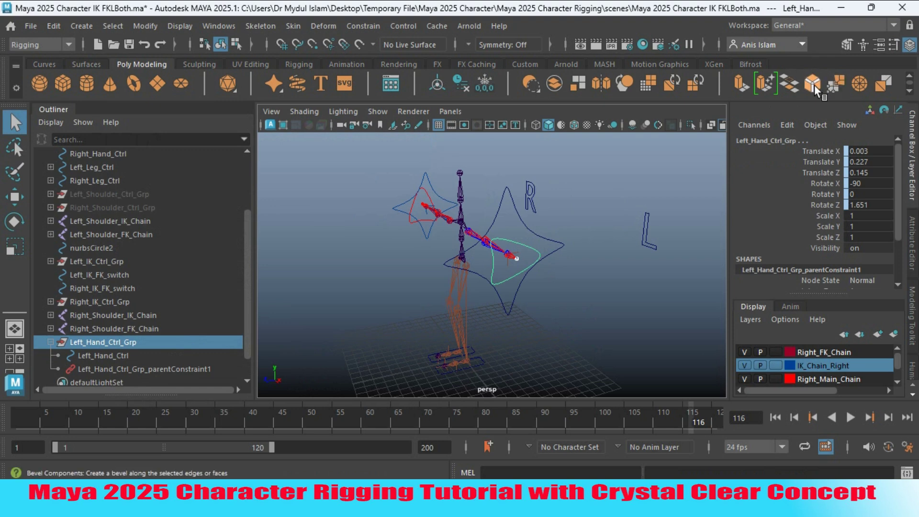
left_click(847, 45)
left_click(788, 161)
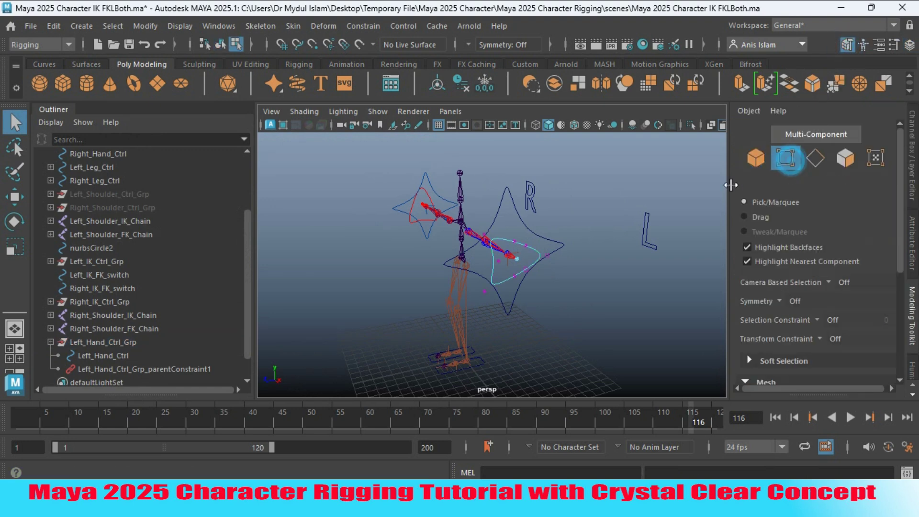
left_click_drag(589, 273, 645, 291, "alt")
left_click_drag(660, 350, 519, 173)
left_click_drag(628, 220, 564, 214, "alt")
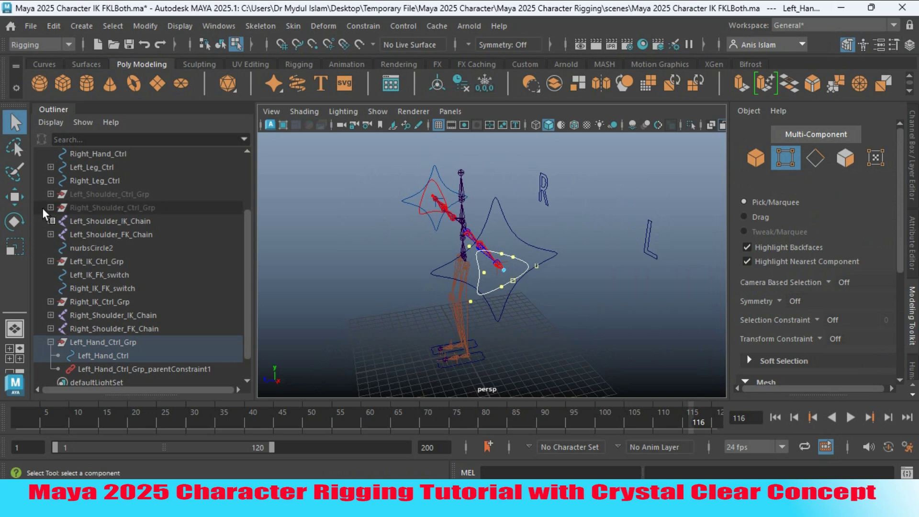
Rotate the selected control vertices about the arm axis so the curve's narrow end points up, and return to object selection
left_click(20, 218)
left_click_drag(354, 259, 336, 252, "alt")
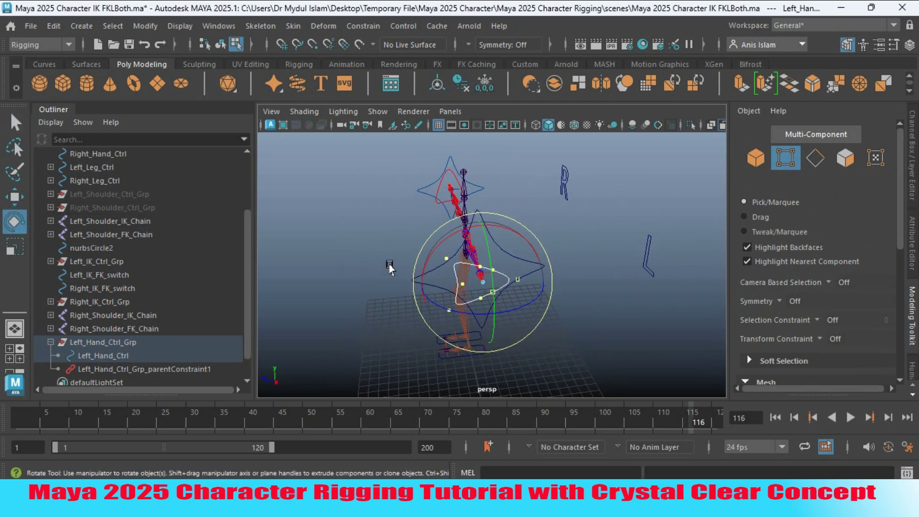
left_click_drag(453, 232, 398, 261)
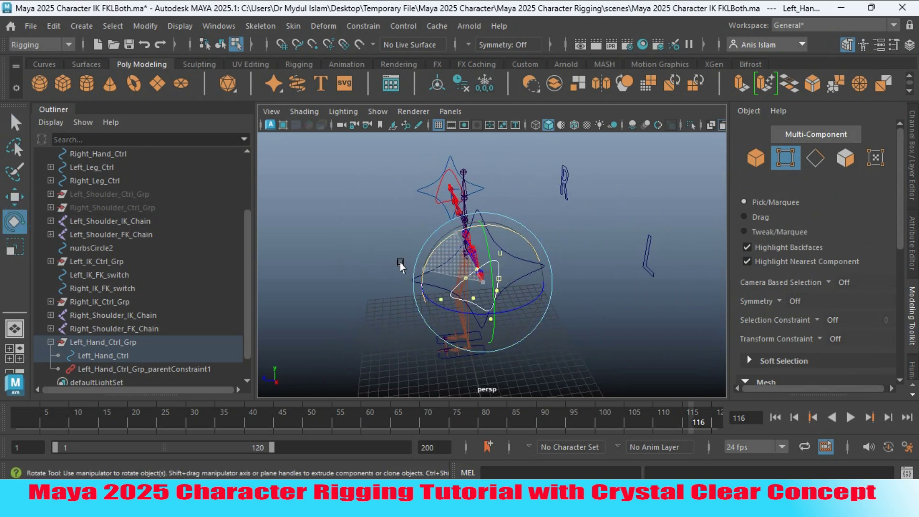
left_click_drag(455, 235, 456, 248)
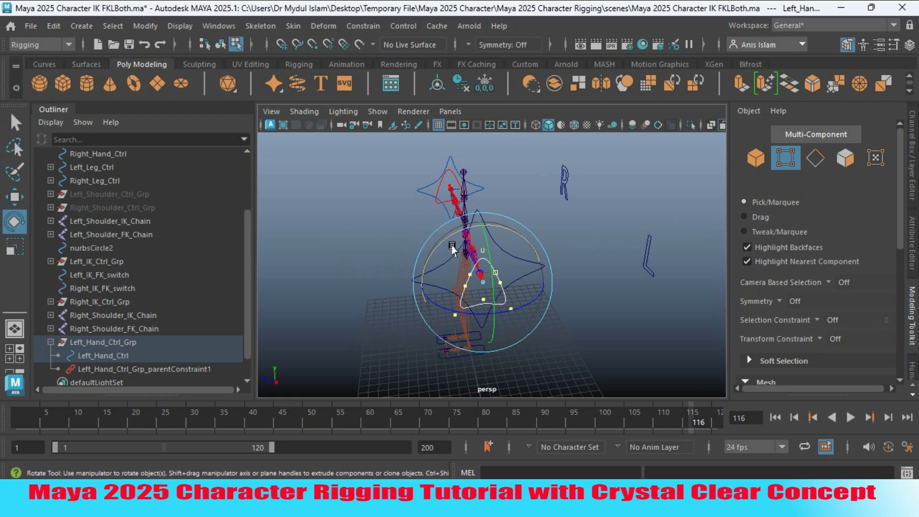
left_click_drag(584, 285, 552, 274, "alt")
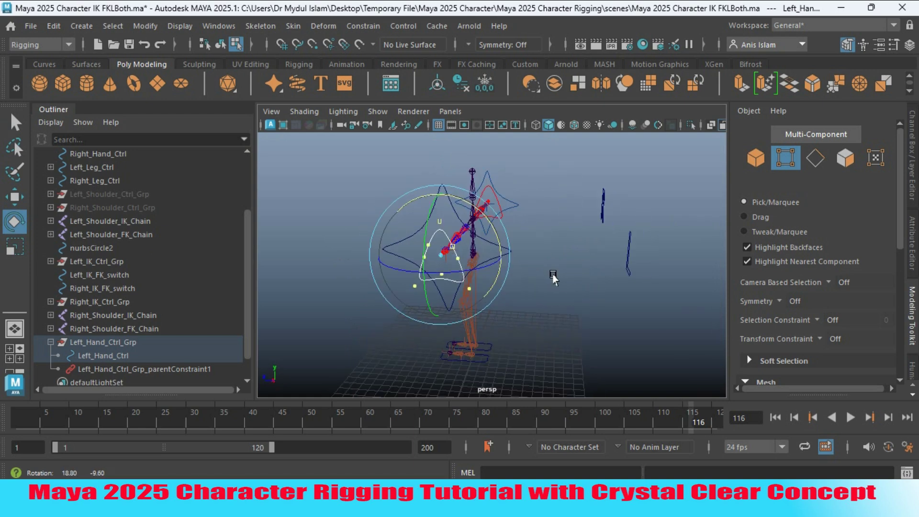
left_click(753, 159)
left_click_drag(478, 315, 538, 310, "alt")
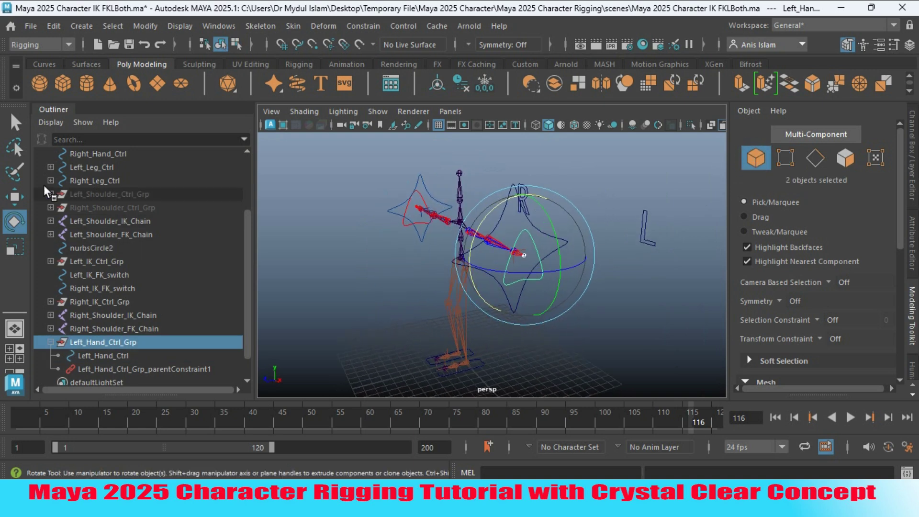
left_click(15, 123)
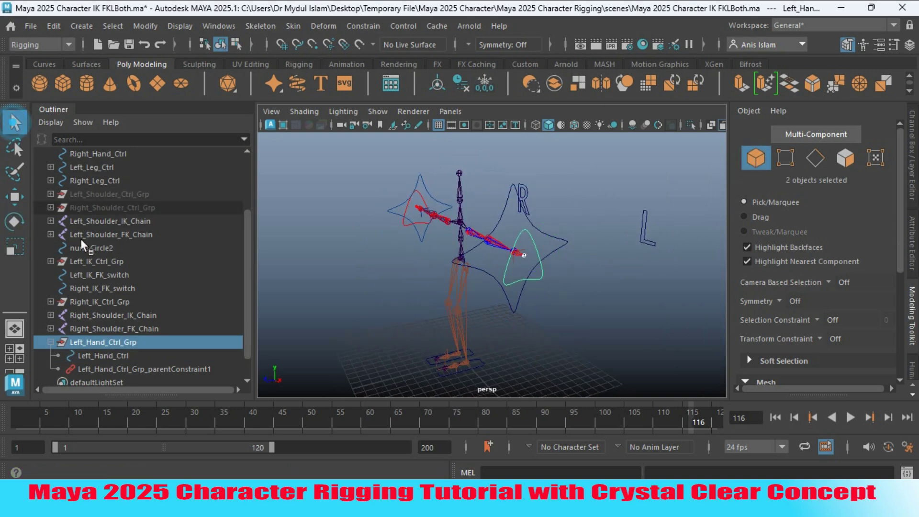
Delete the parent constraint under Left_Hand_Ctrl_Grp and freeze the group's transformations
left_click(116, 369)
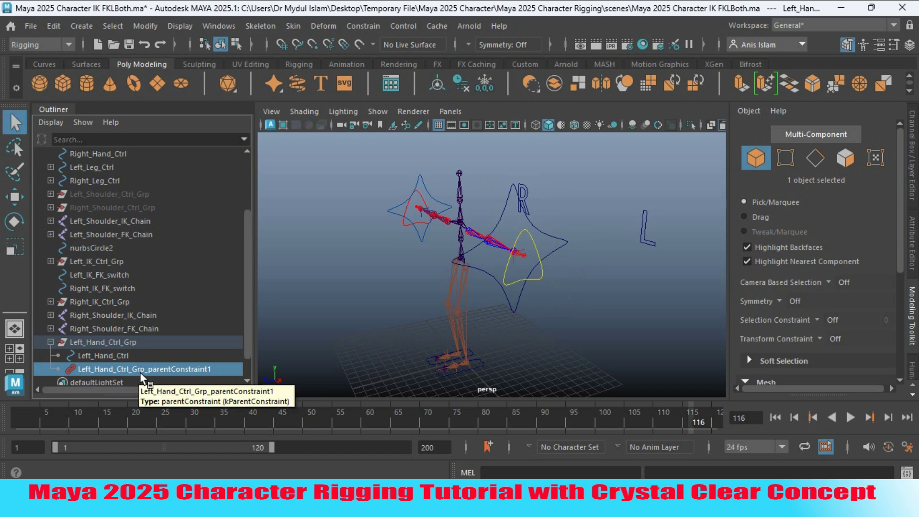
key("Delete")
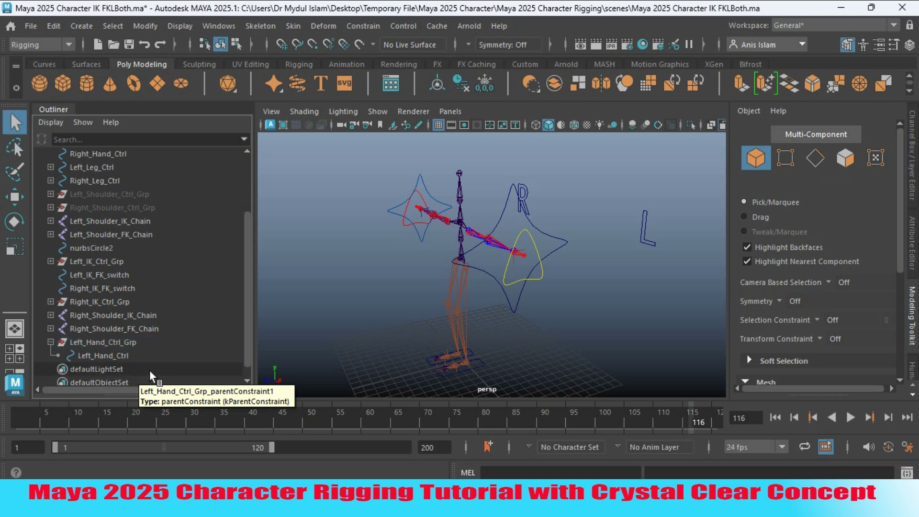
left_click(119, 355)
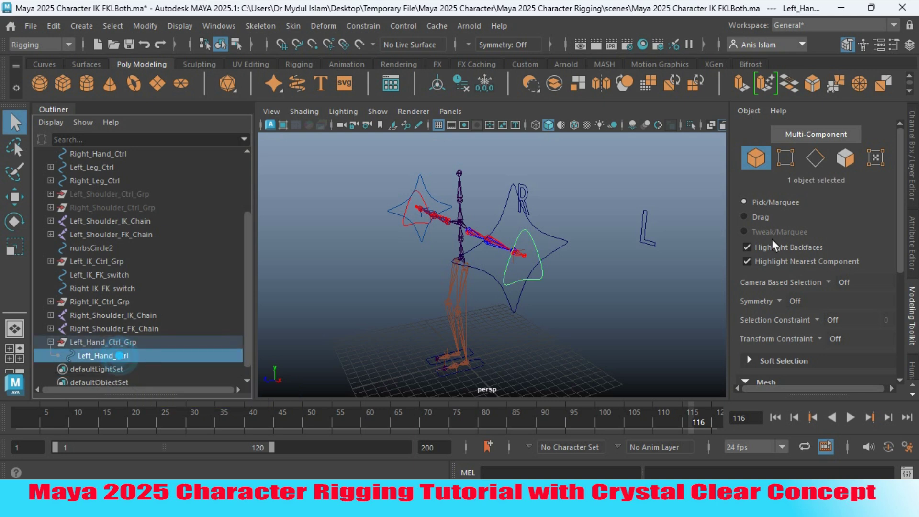
left_click(914, 149)
left_click(91, 344)
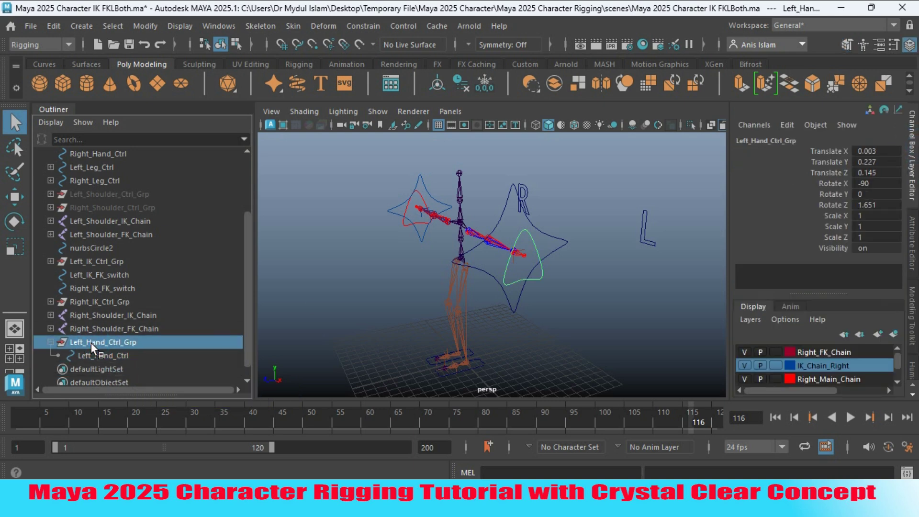
left_click(482, 85)
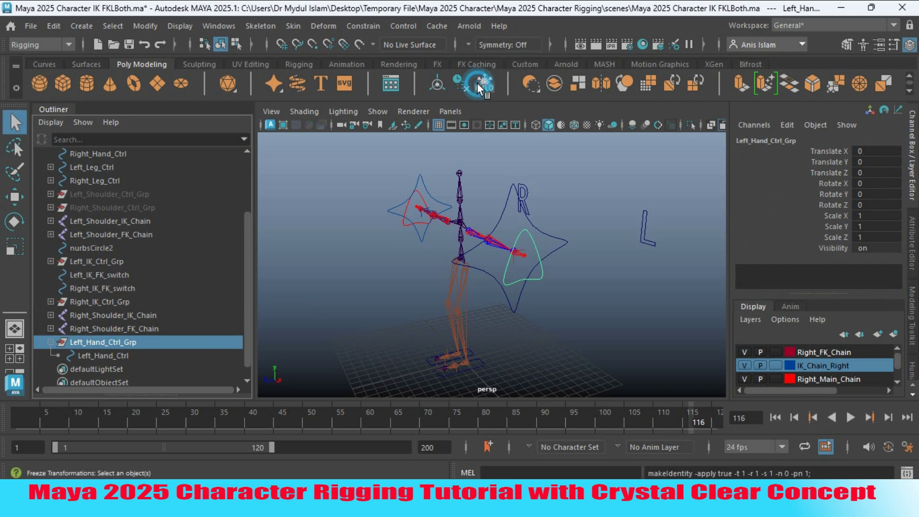
Check the pivot positions of Left_Hand_Ctrl and Left_Hand_Ctrl_Grp using the Move tool
left_click(124, 355)
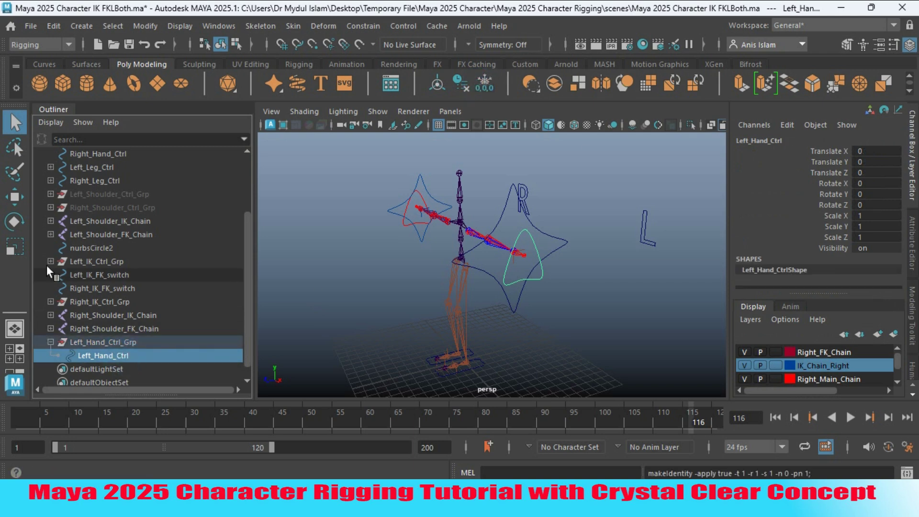
left_click(16, 203)
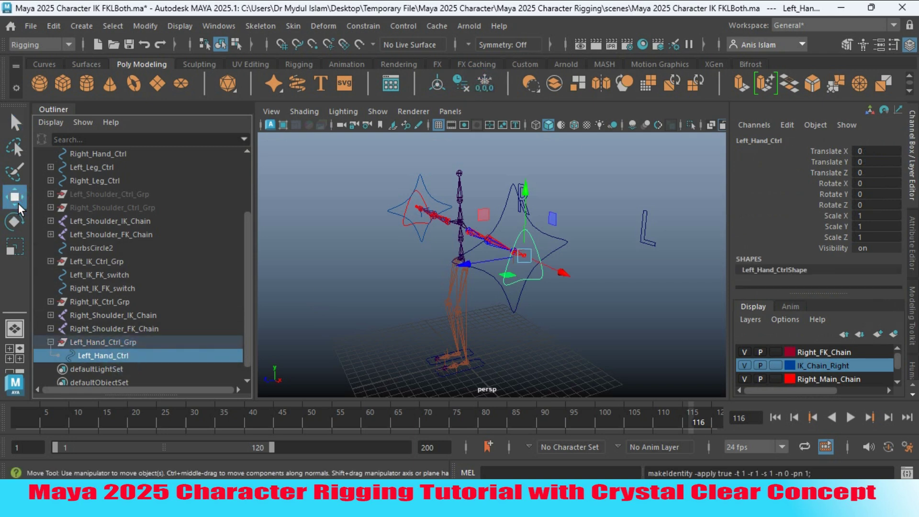
left_click(108, 342)
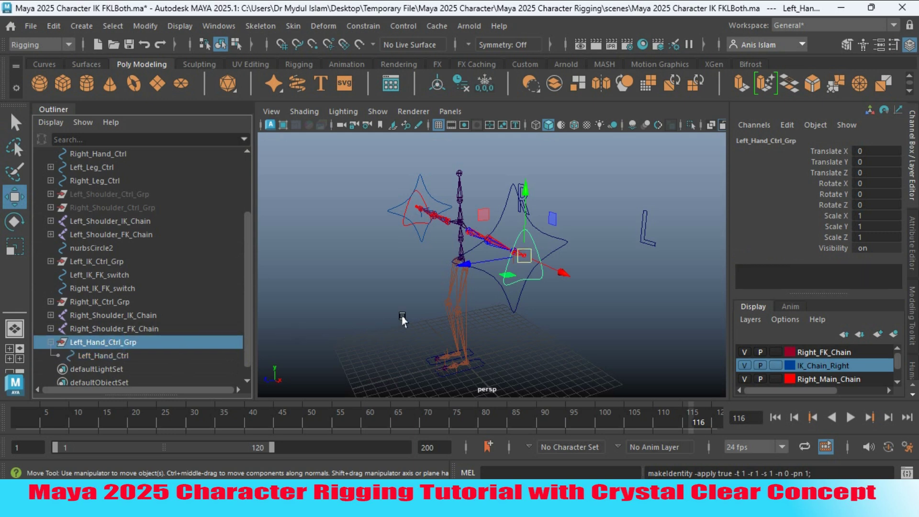
left_click_drag(412, 310, 391, 306, "alt")
left_click(15, 123)
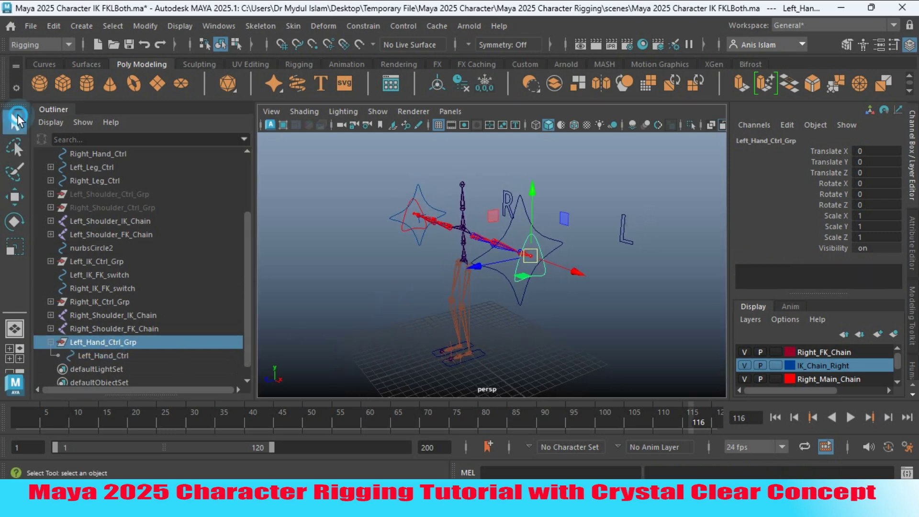
Parent-constrain the Left_Hand joint to Left_Hand_Ctrl with Maintain offset on and all translate and rotate axes enabled
left_click_drag(580, 348, 538, 336, "alt")
right_click_drag(538, 336, 550, 367, "alt")
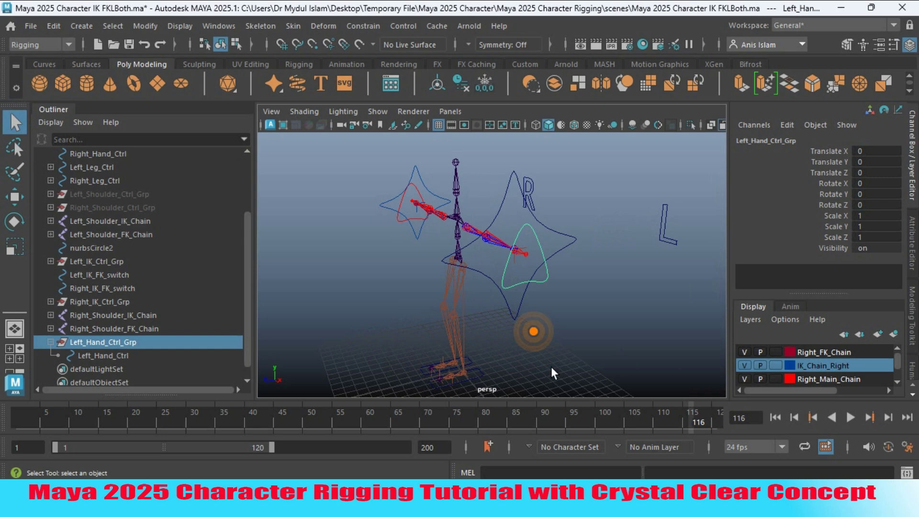
left_click(545, 282)
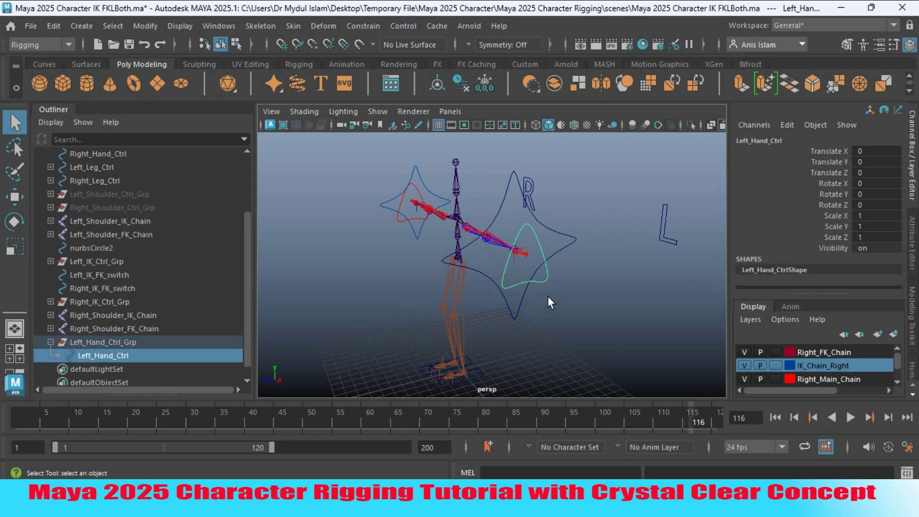
left_click(526, 253, "shift")
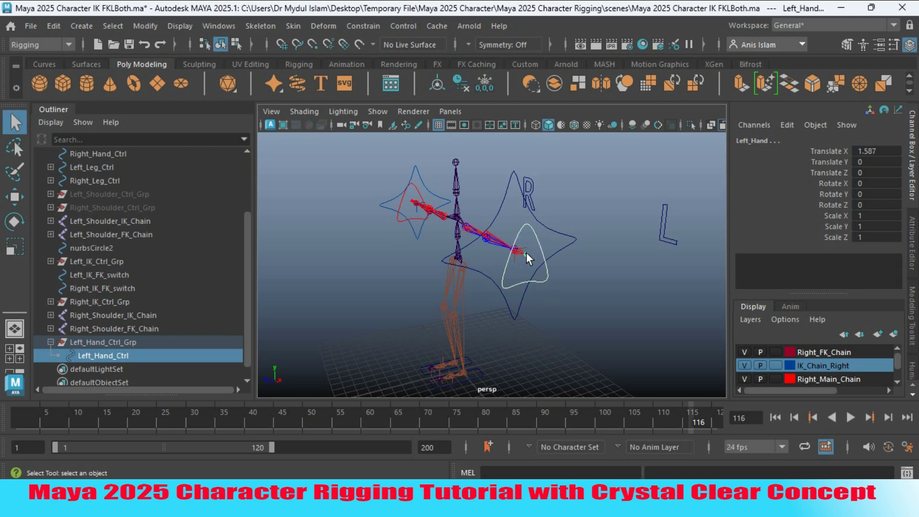
left_click(369, 19)
left_click(492, 63)
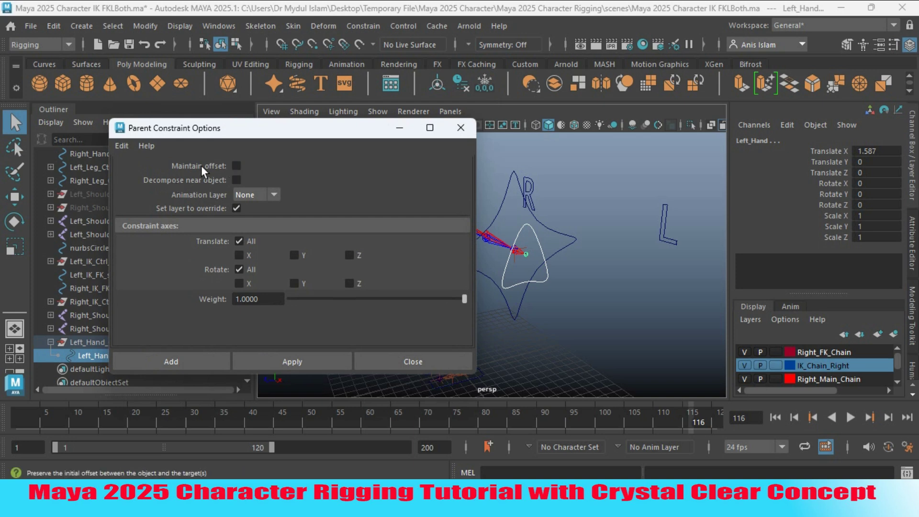
left_click(237, 165)
left_click(295, 362)
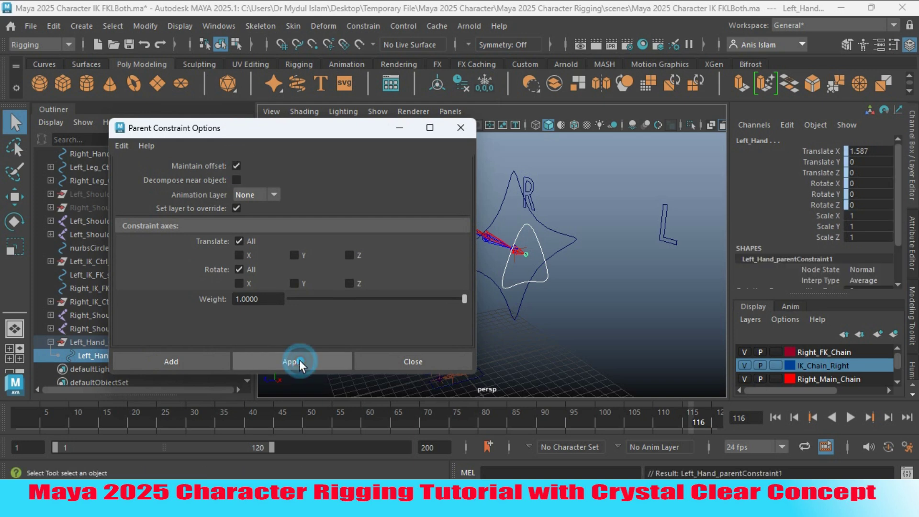
left_click(461, 126)
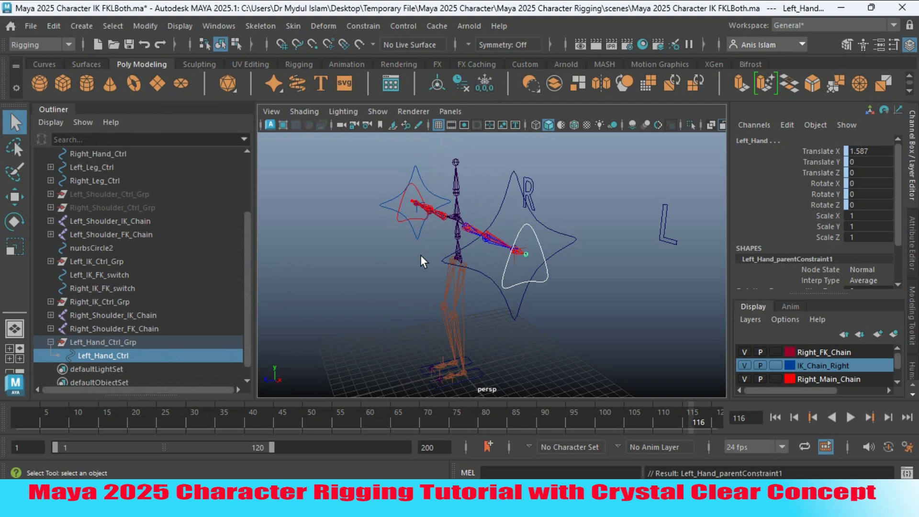
Group Right_Hand_Ctrl and name the new group Right_Hand_Ctrl_Grp
mouse_move(453, 263)
left_mouse_down("alt")
mouse_move(398, 260)
mouse_move(450, 277)
left_mouse_up("alt")
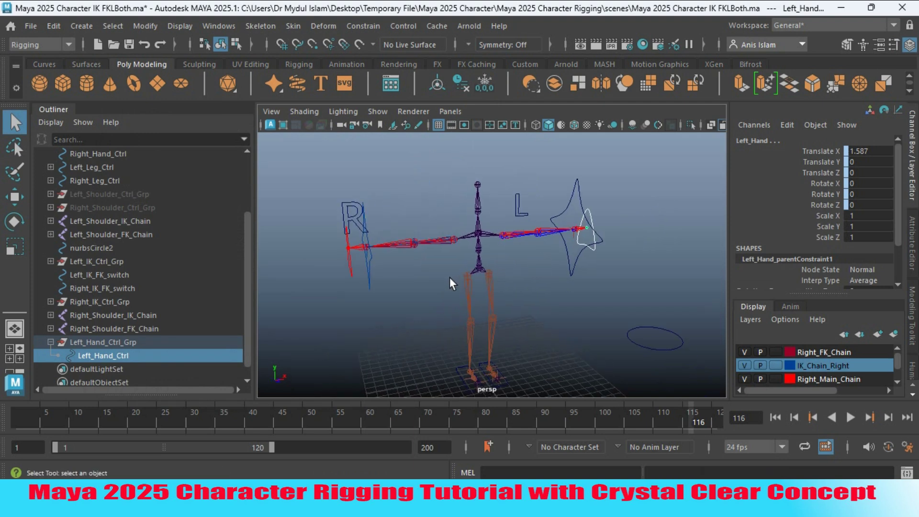
middle_click_drag(449, 277, 527, 274, "alt")
left_click_drag(476, 267, 506, 267, "alt")
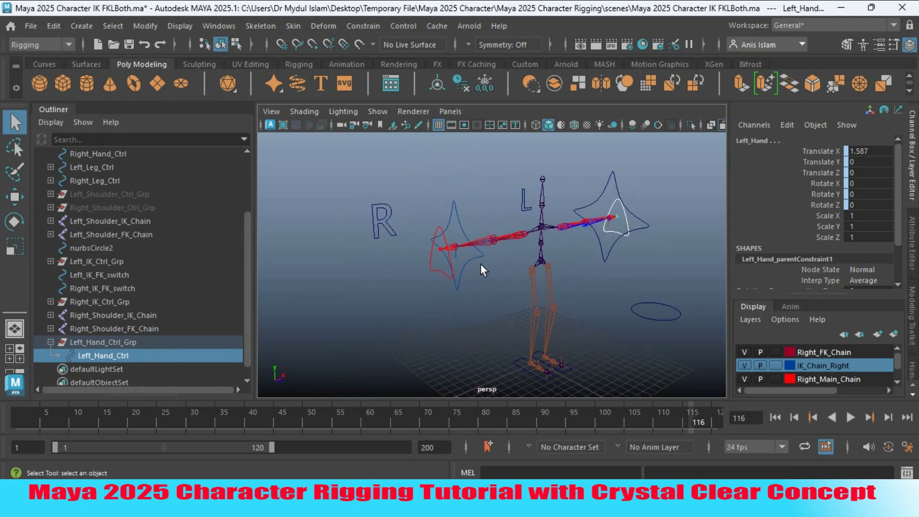
right_click_drag(478, 263, 529, 321, "alt")
left_click_drag(522, 310, 555, 306, "alt")
left_click(127, 154)
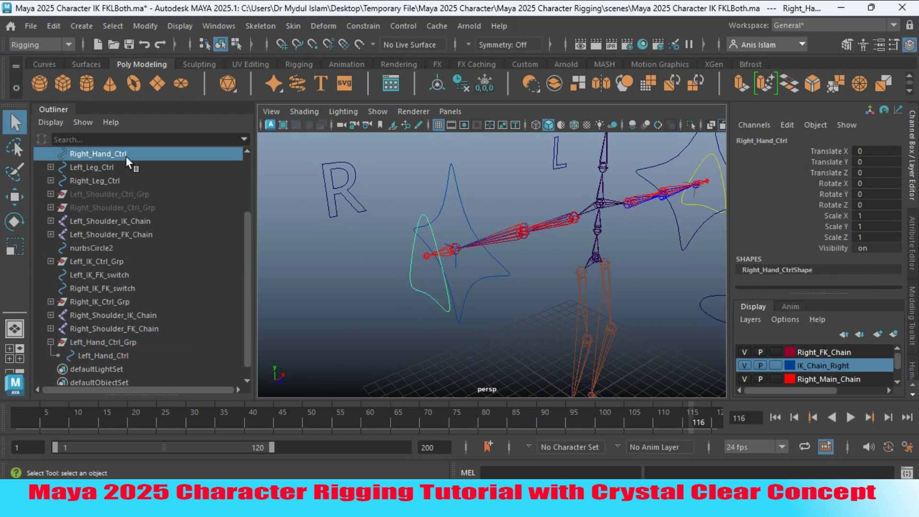
key("ctrl+g")
left_click(50, 356)
double_click(83, 355)
type("Right_Hand_Ctrl_Grp")
key("Return")
Snap the pivots of Right_Hand_Ctrl_Grp and Right_Hand_Ctrl to the hand joint at the end of the right arm
left_click(106, 368)
key("w")
left_click(108, 356)
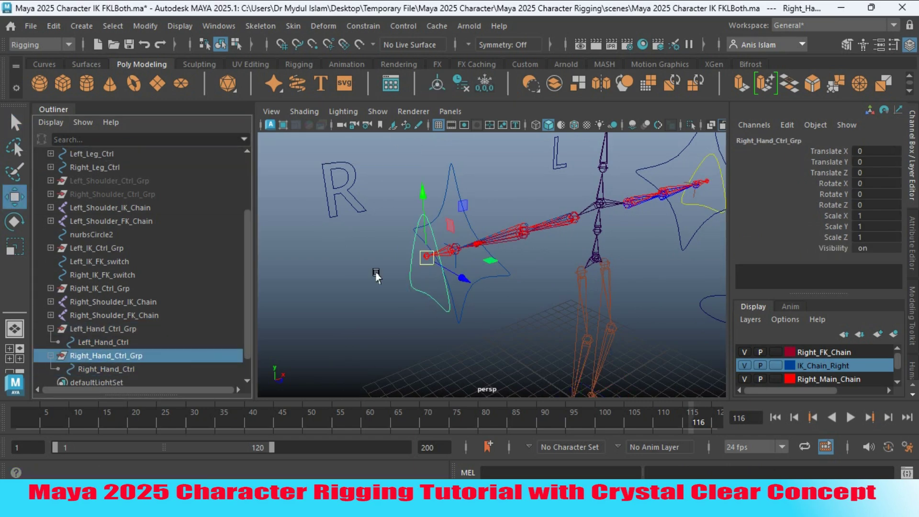
right_click_drag(375, 273, 391, 324, "alt")
middle_click_drag(391, 327, 394, 346, "alt")
right_click_drag(394, 345, 369, 342, "alt")
left_click(184, 368)
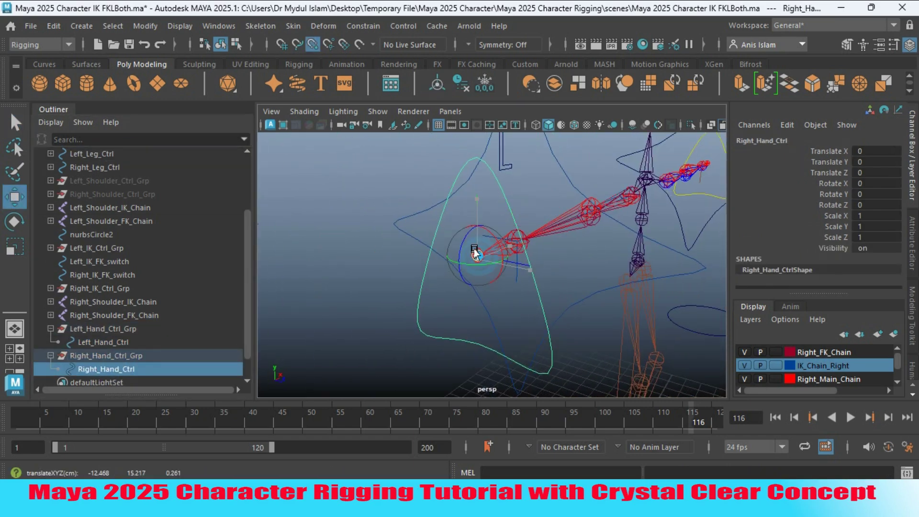
right_click_drag(474, 251, 439, 244, "alt")
left_click_drag(541, 270, 450, 282, "alt")
left_click(103, 343)
mouse_move(378, 307)
right_mouse_down("alt")
mouse_move(425, 320)
mouse_move(363, 308)
right_mouse_up("alt")
left_click(106, 356)
left_click_drag(287, 259, 324, 251, "alt")
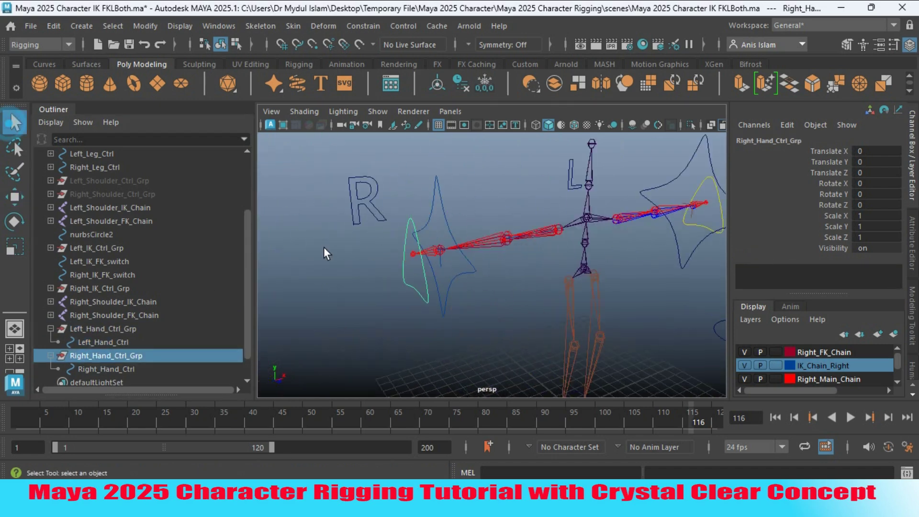
key("q")
Parent-constrain Right_Hand_Ctrl_Grp to the right hand joint with Maintain offset off
left_click(448, 260)
left_click(106, 356, "ctrl")
left_click(363, 26)
left_click(493, 66)
left_click(242, 376)
left_click(351, 376)
Rotate all control vertices of the Right_Hand_Ctrl curve so its narrow end points up, and return to object selection
left_click(912, 316)
left_click(786, 158)
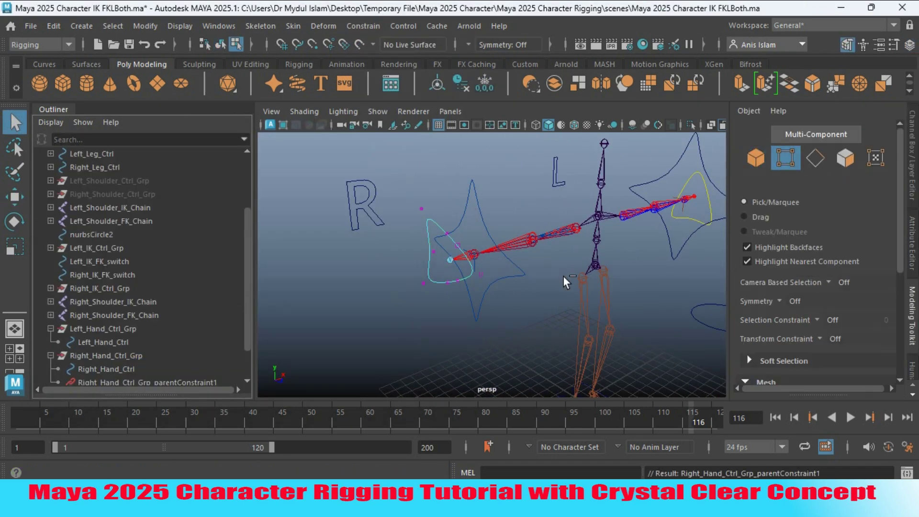
left_click_drag(407, 306, 539, 331, "alt")
key("e")
left_click_drag(589, 189, 529, 268)
left_click_drag(656, 299, 517, 287, "alt")
left_click(756, 158)
key("q")
Delete the parent constraint under Right_Hand_Ctrl_Grp and select the group with its channel values displayed
left_click(138, 382)
key("Delete")
left_click(913, 155)
left_click(119, 356)
Parent-constrain the right hand joint to the Right_Hand_Ctrl curve
left_click(108, 369)
key("q")
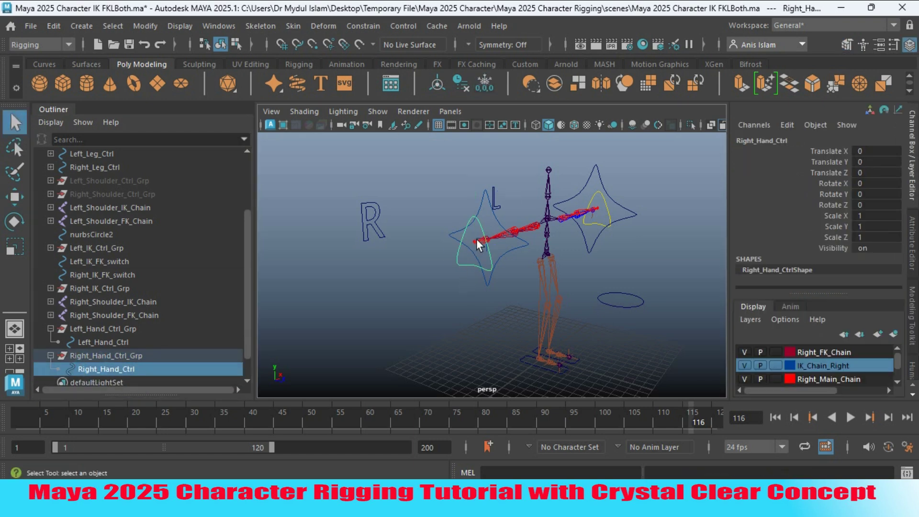
left_click(475, 242, "shift")
left_click(363, 26)
left_click(492, 66)
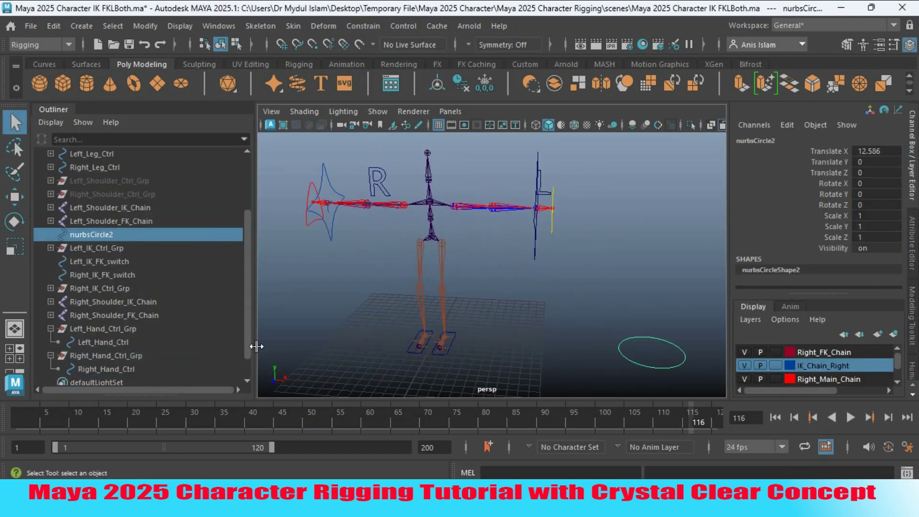
Duplicate nurbsCircle2 and move the copy along X towards the character's feet
left_click(15, 197)
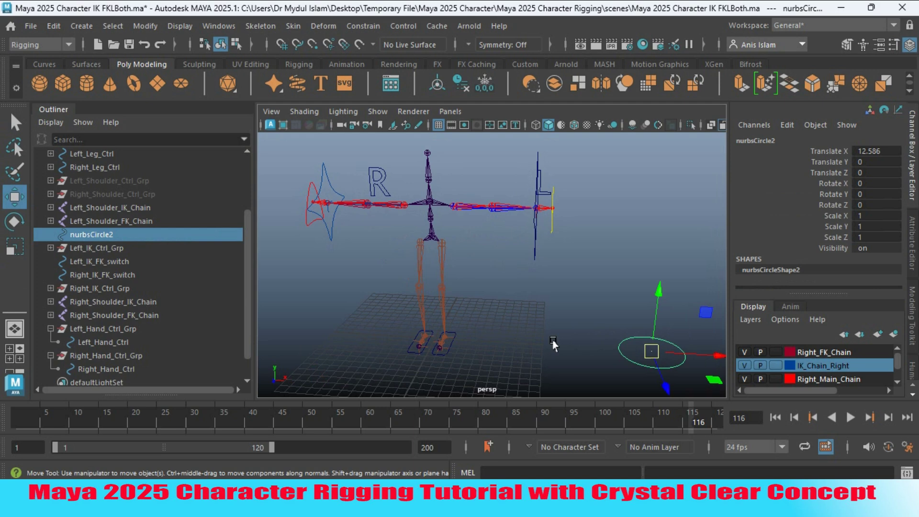
key("ctrl+d")
left_click_drag(696, 355, 550, 368)
Select four alternating control vertices of the duplicated circle and scale them by about 1.6 in X and Z into a rounded square
left_click(846, 44)
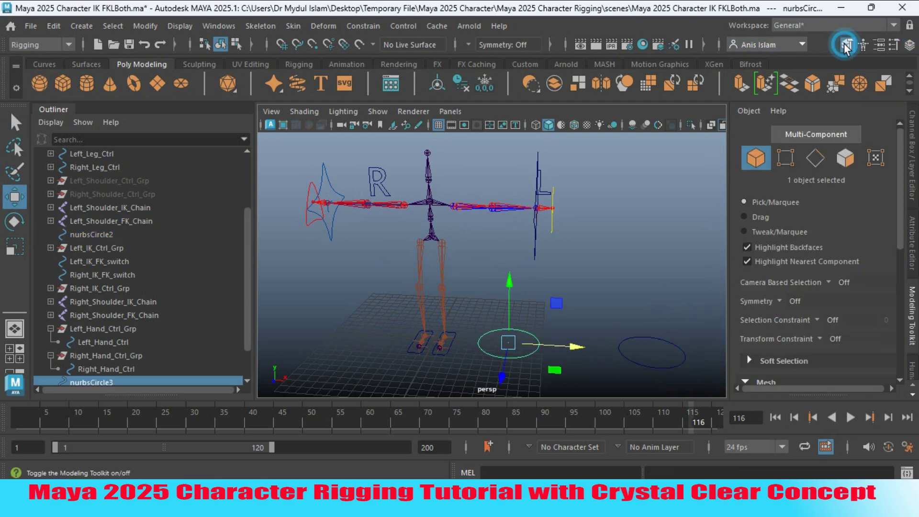
left_click(786, 159)
middle_click_drag(574, 284, 554, 256, "alt")
scroll(499, 306, "up", 3)
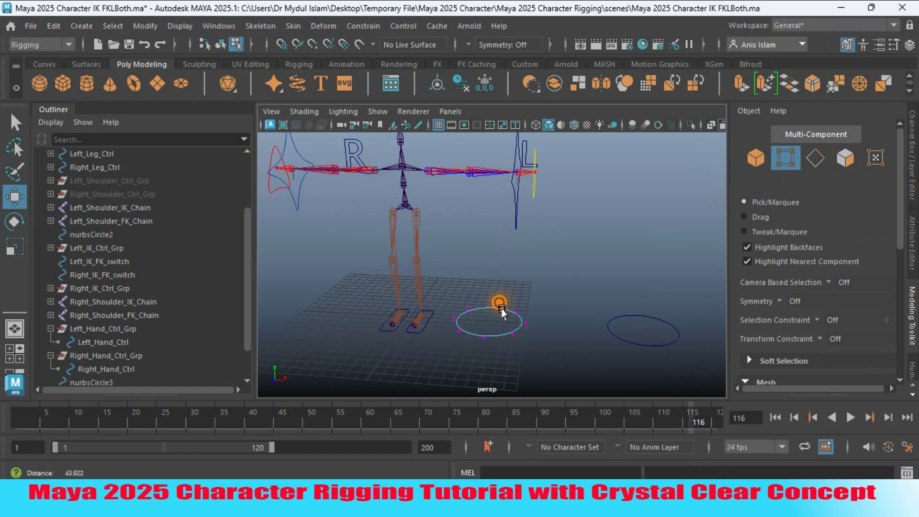
middle_click_drag(510, 325, 531, 326, "alt")
left_click(539, 343)
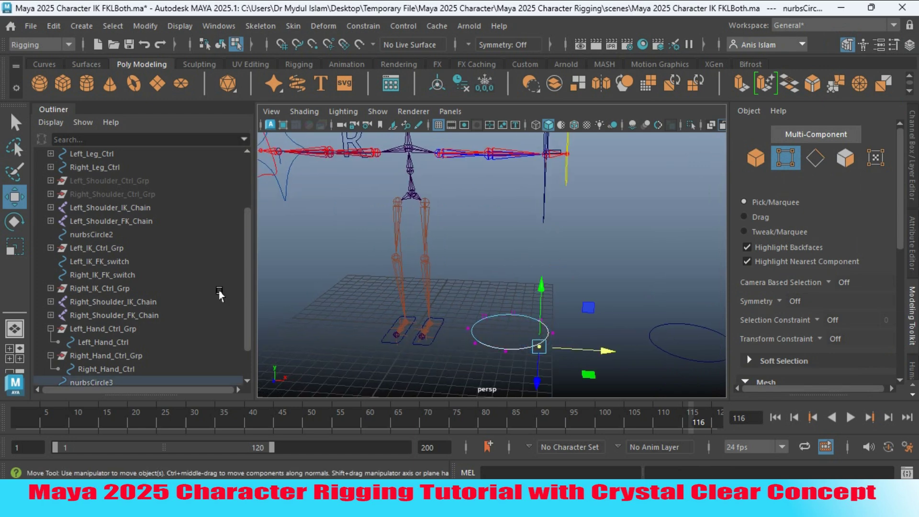
left_click(15, 123)
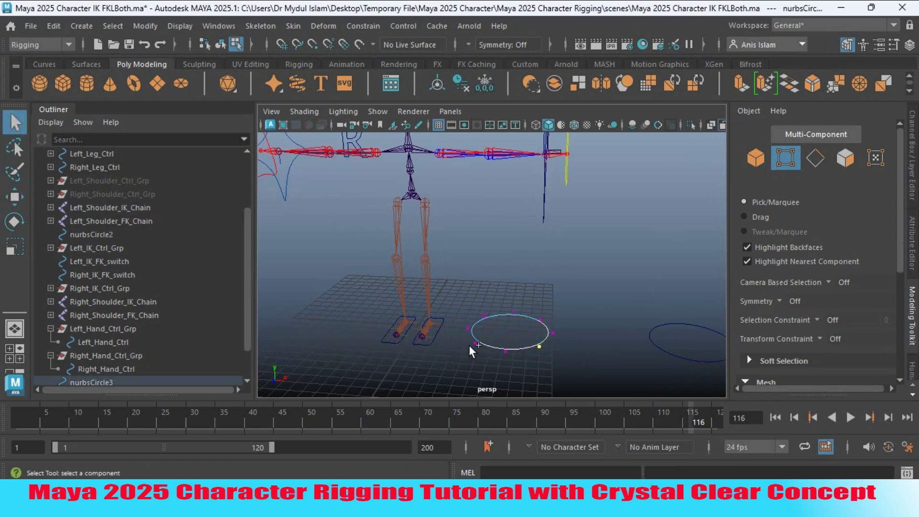
left_click(548, 332, "shift")
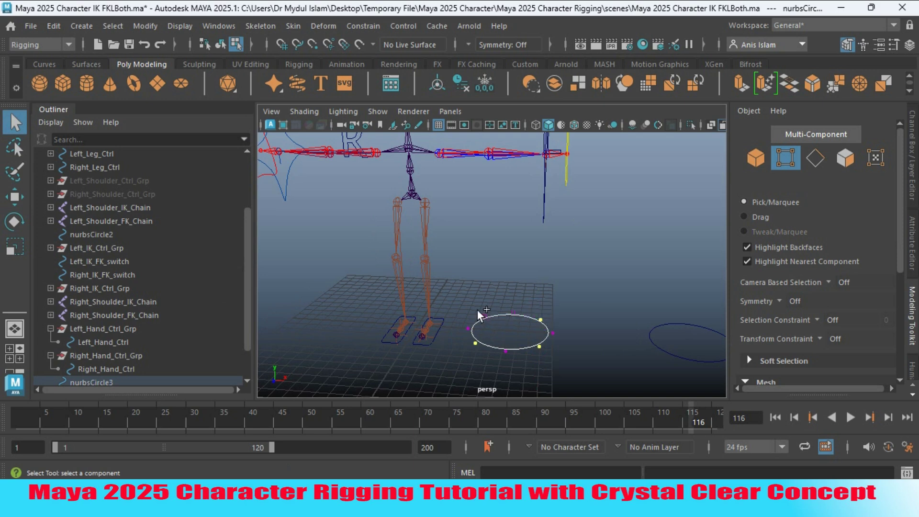
left_click(15, 248)
left_click_drag(519, 338, 535, 358)
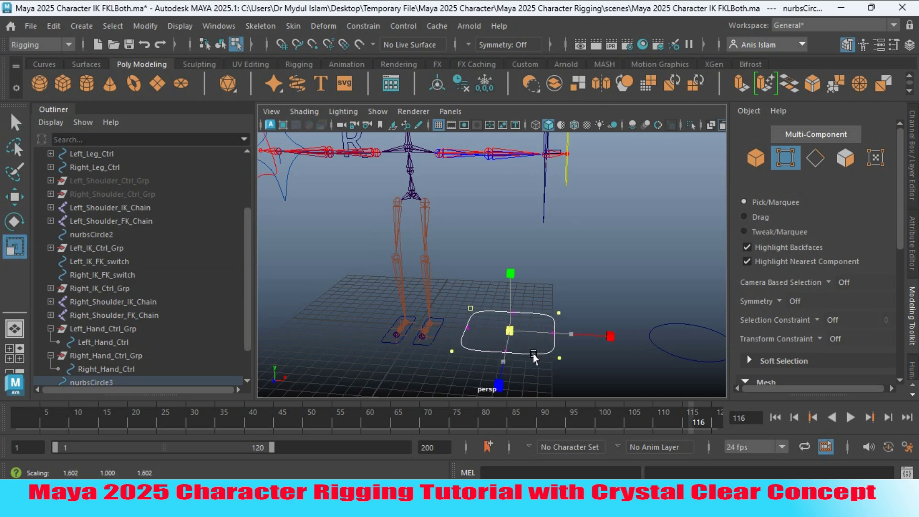
Select all control vertices of the rounded-square curve and scale them up to enlarge the whole shape
left_click_drag(611, 357, 546, 363, "alt")
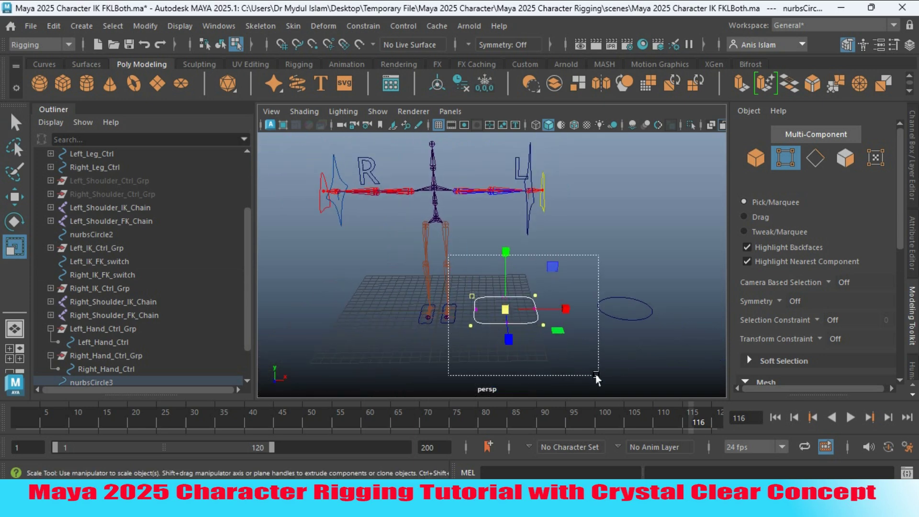
left_click_drag(609, 357, 569, 368, "alt")
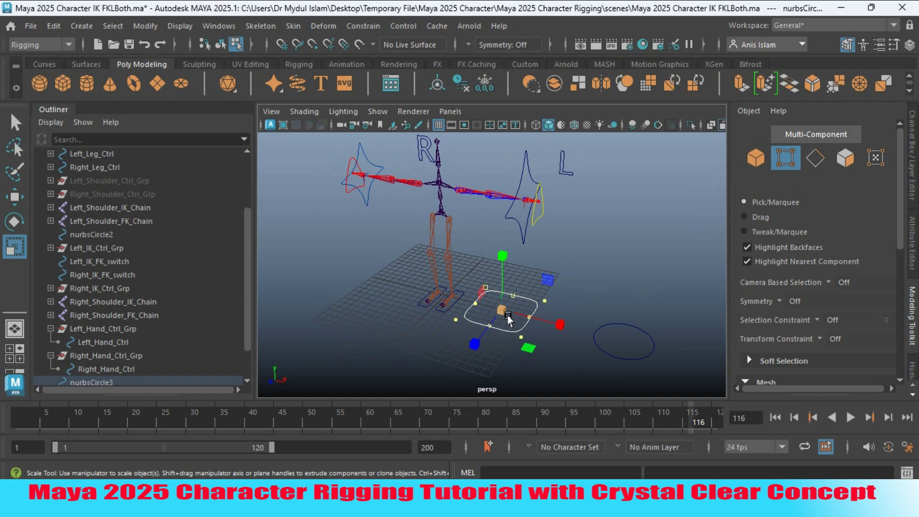
left_click_drag(501, 310, 532, 347)
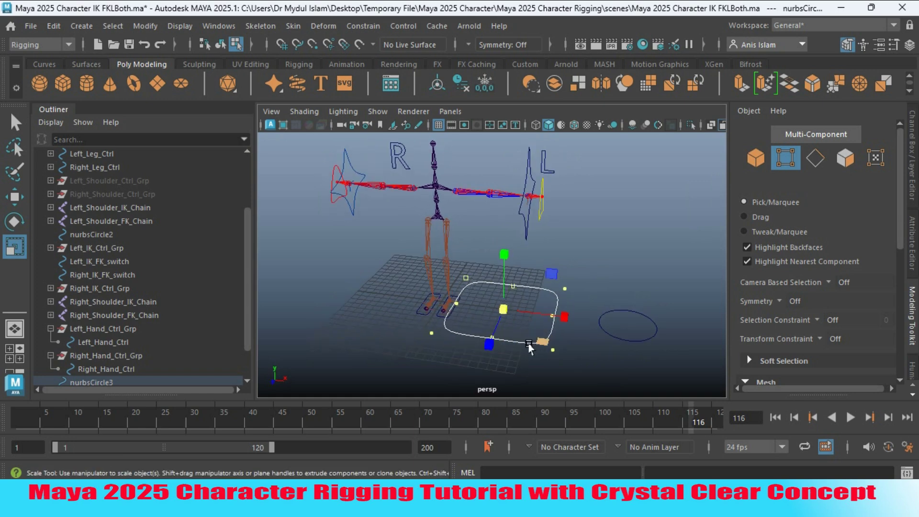
Duplicate the rounded-square curve, snap the selected control vertices to the root joint at the hips, and return to object selection
key("ctrl+d")
key("w")
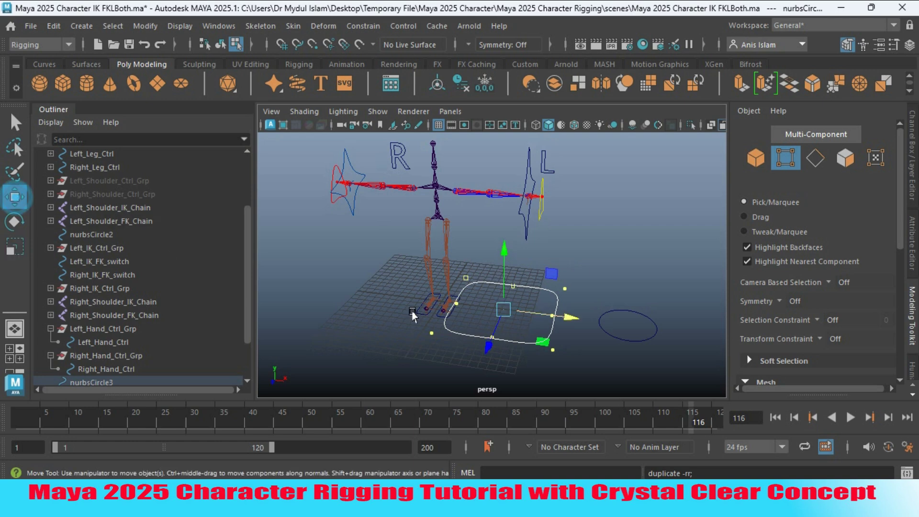
left_click(548, 316)
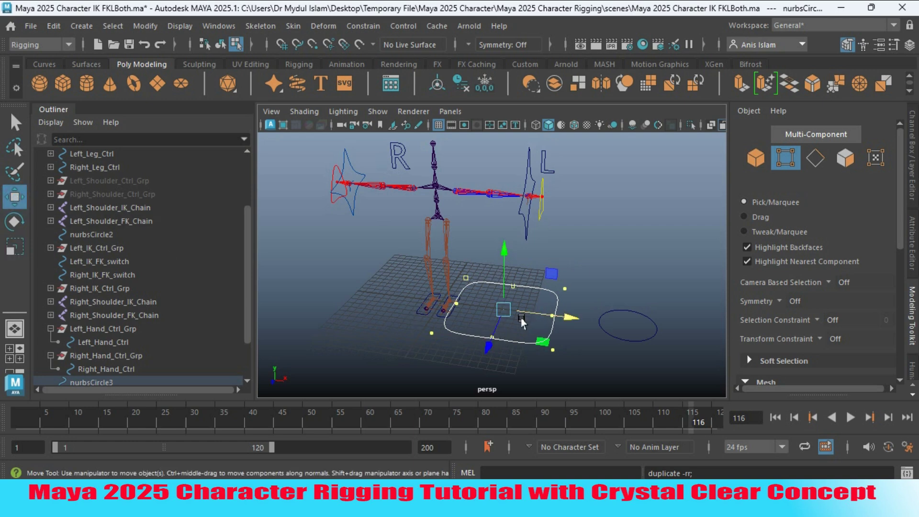
key("v")
left_click_drag(498, 311, 441, 304)
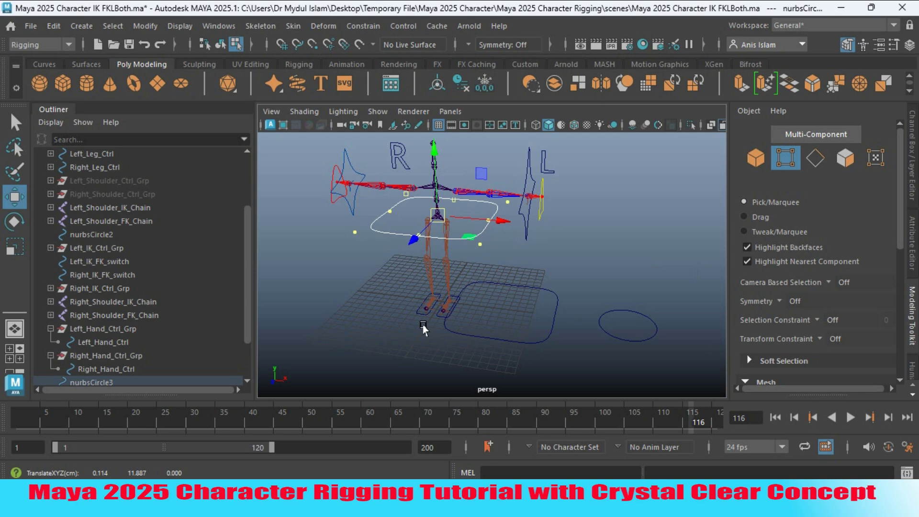
key("f")
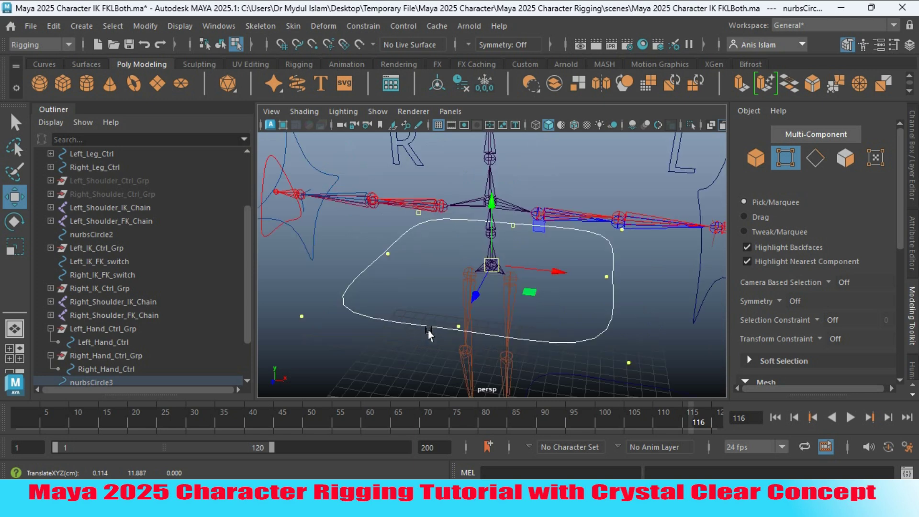
left_click_drag(447, 330, 495, 316, "alt")
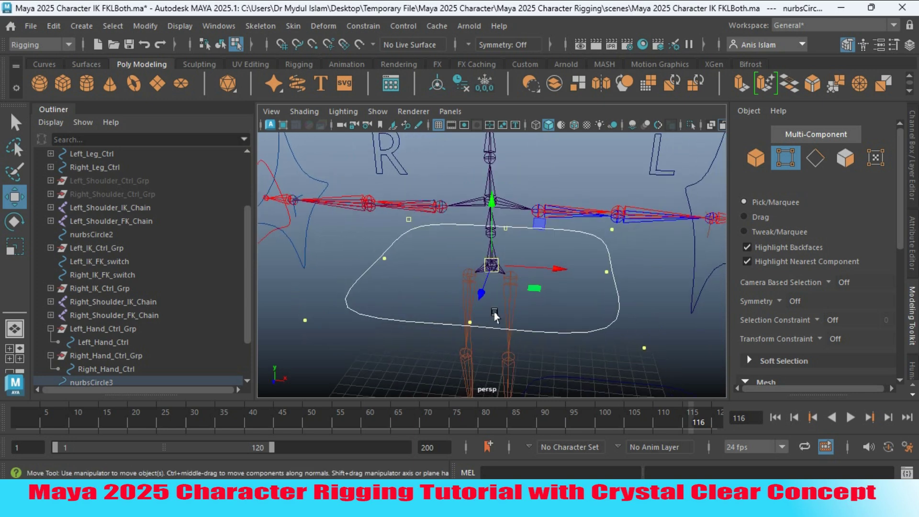
left_click(746, 163)
right_click_drag(620, 300, 532, 299, "alt")
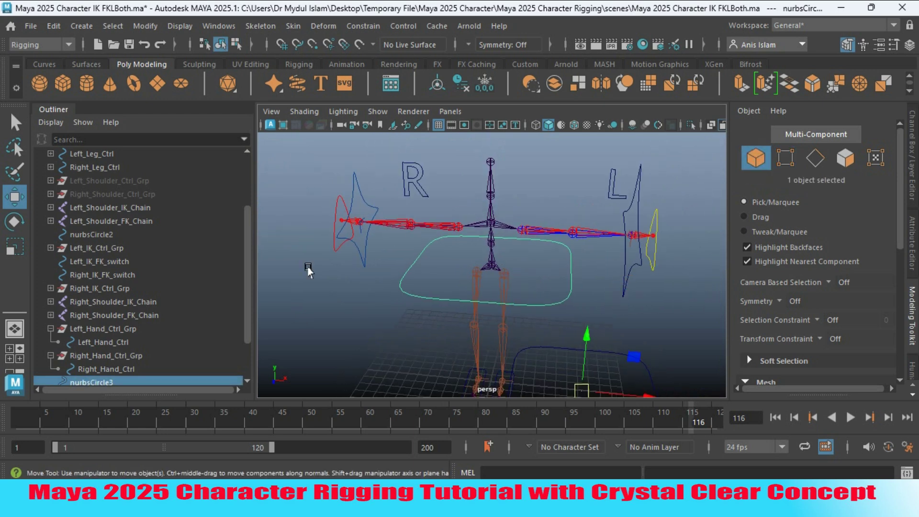
Center the pivot of the rounded-square curve at the hips
left_click(437, 85)
left_click_drag(524, 270, 569, 289, "alt")
right_click_drag(584, 286, 534, 290, "alt")
mouse_move(541, 291)
left_mouse_down("alt")
mouse_move(517, 290)
mouse_move(555, 290)
left_mouse_up("alt")
Show the Robo mesh temporarily to compare the hip curve's size with the body, and hide the mesh again
left_click_drag(248, 237, 249, 185)
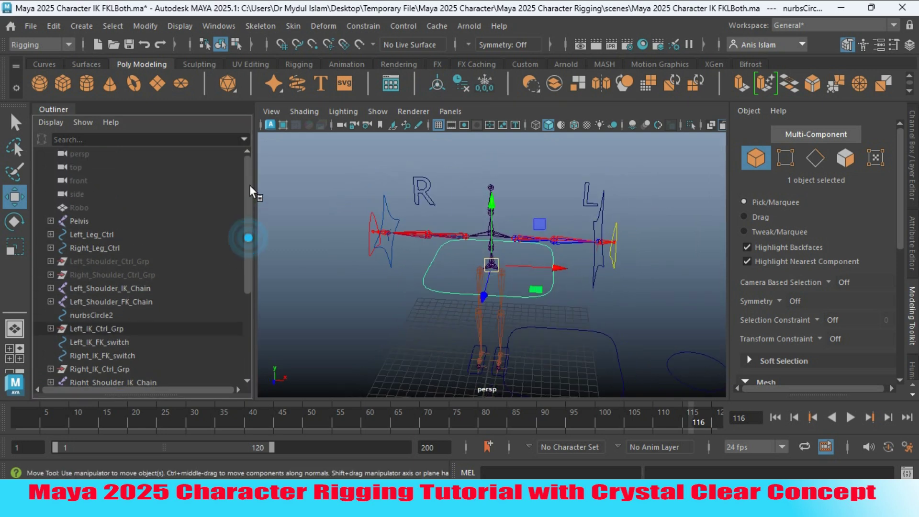
left_click(109, 206)
key("h")
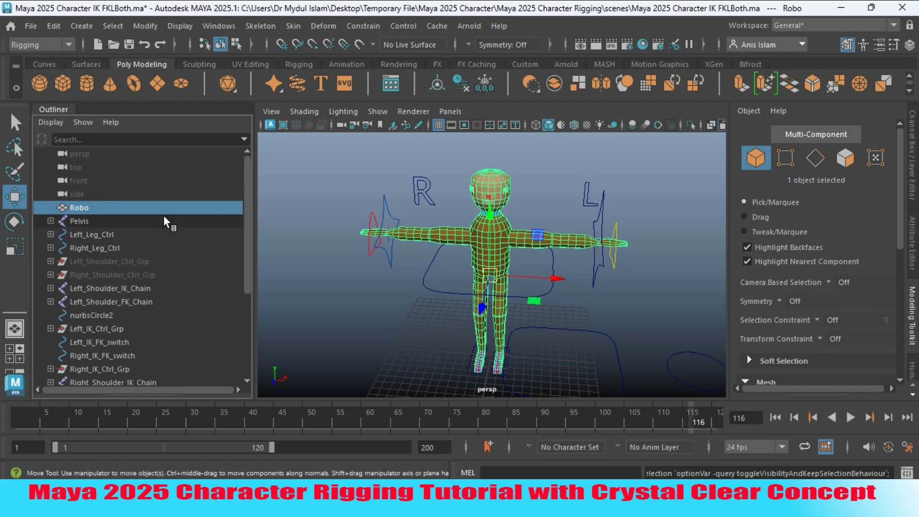
key("h")
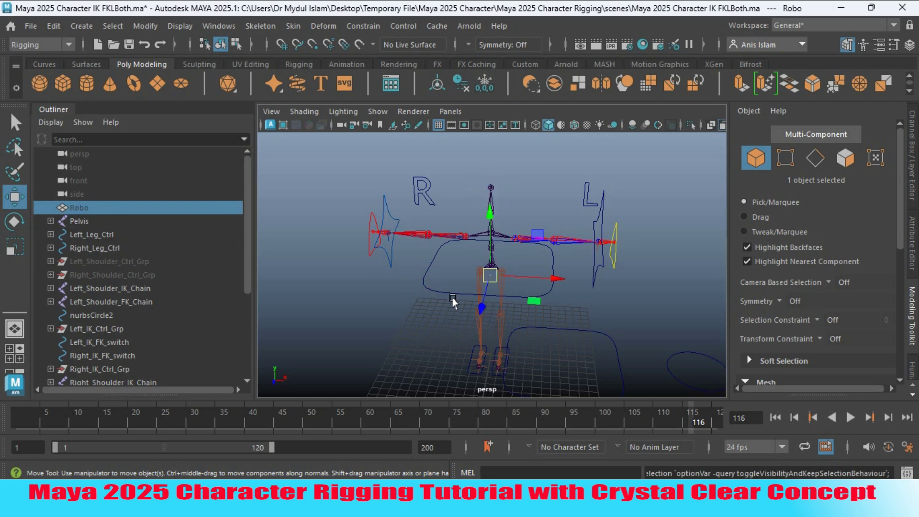
left_click_drag(496, 306, 472, 290, "alt")
right_click_drag(446, 261, 498, 405, "alt")
mouse_move(499, 405)
left_mouse_down("alt")
mouse_move(454, 406)
mouse_move(482, 398)
left_mouse_up("alt")
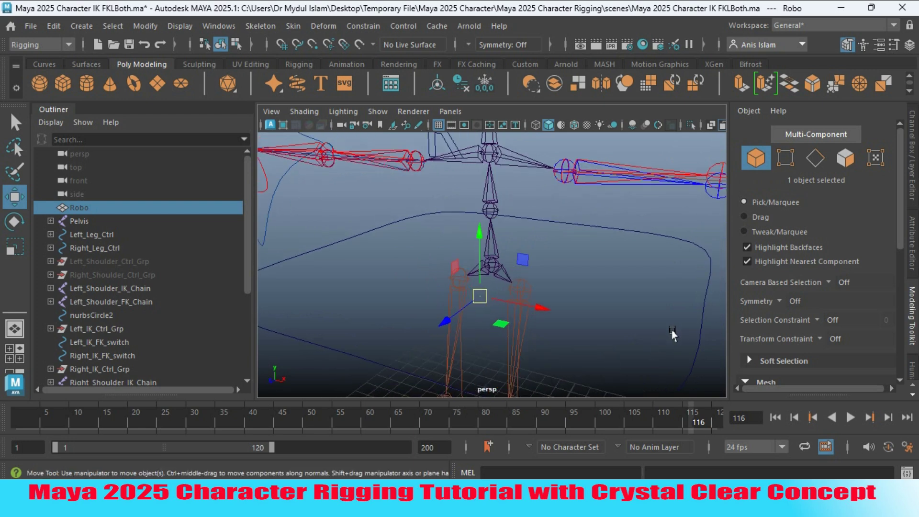
Select the rounded-square curve around the hips and rename it Pelvis_Ctrl
left_click(704, 348)
right_click_drag(642, 335, 498, 332, "alt")
left_click_drag(497, 332, 536, 330, "alt")
right_click_drag(540, 330, 498, 332, "alt")
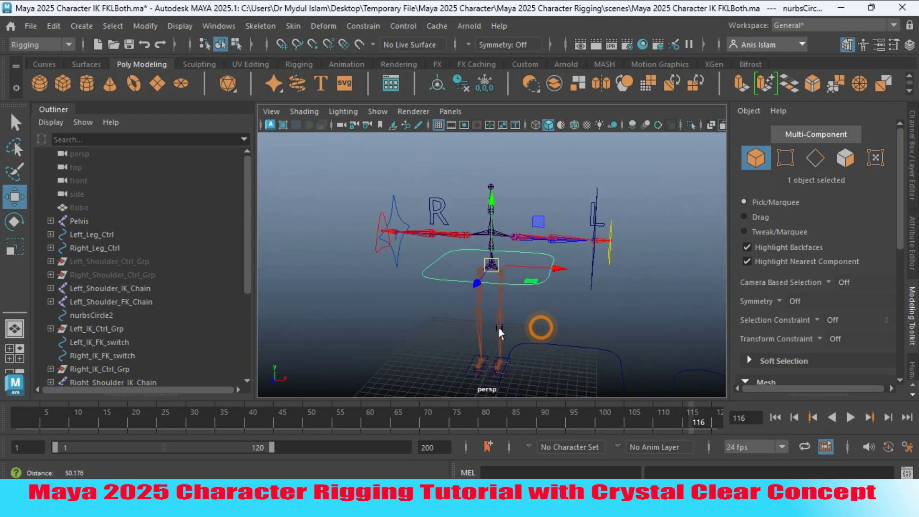
mouse_move(543, 330)
left_mouse_down("alt")
mouse_move(514, 334)
mouse_move(544, 333)
left_mouse_up("alt")
right_click_drag(544, 332, 501, 331, "alt")
mouse_move(500, 331)
left_mouse_down("alt")
mouse_move(514, 334)
mouse_move(498, 335)
left_mouse_up("alt")
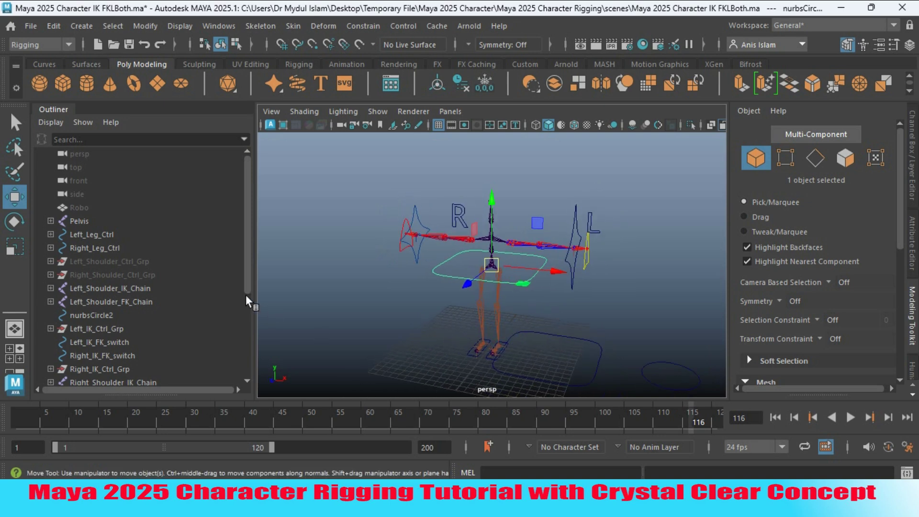
left_click_drag(245, 277, 249, 327)
left_click(99, 369)
double_click(100, 368)
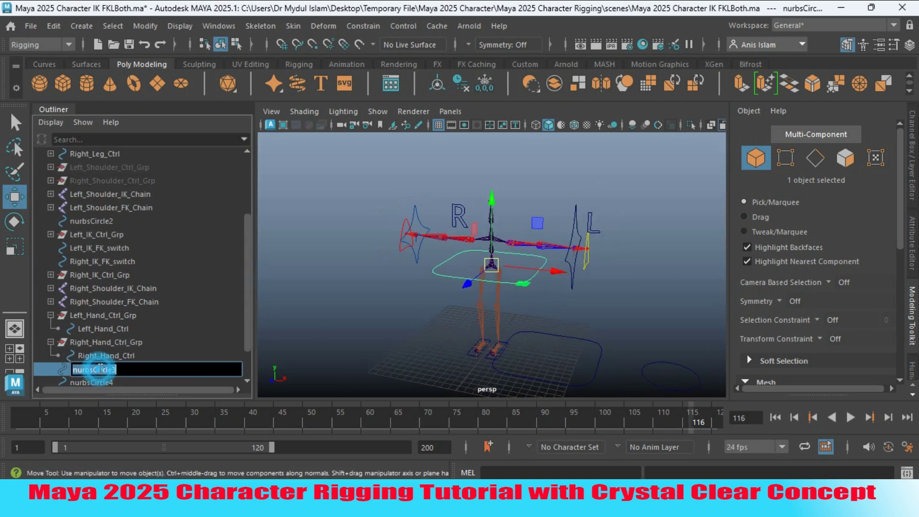
type("Pelvis_Ctrl")
key("Return")
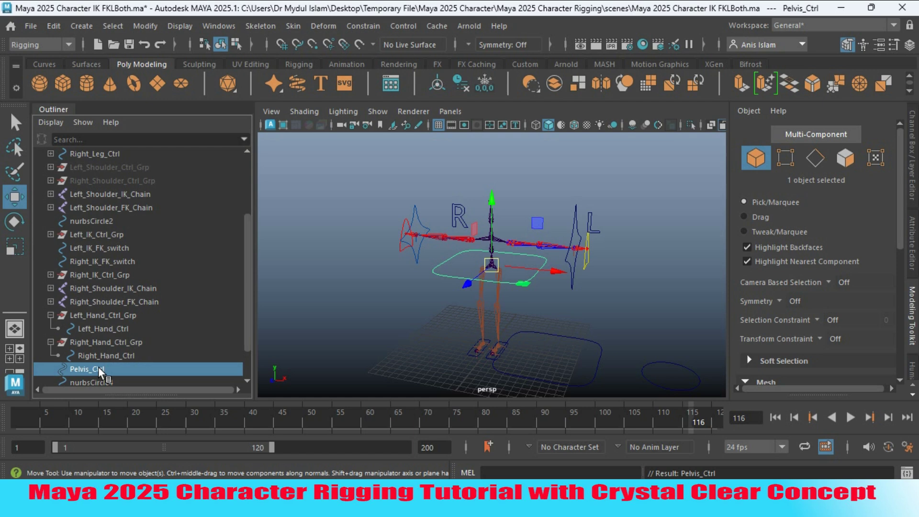
Scale the rounded-square curve beside the feet, nurbsCircle4, to about 0.75 in X and 1.19 in Z
left_click(530, 384)
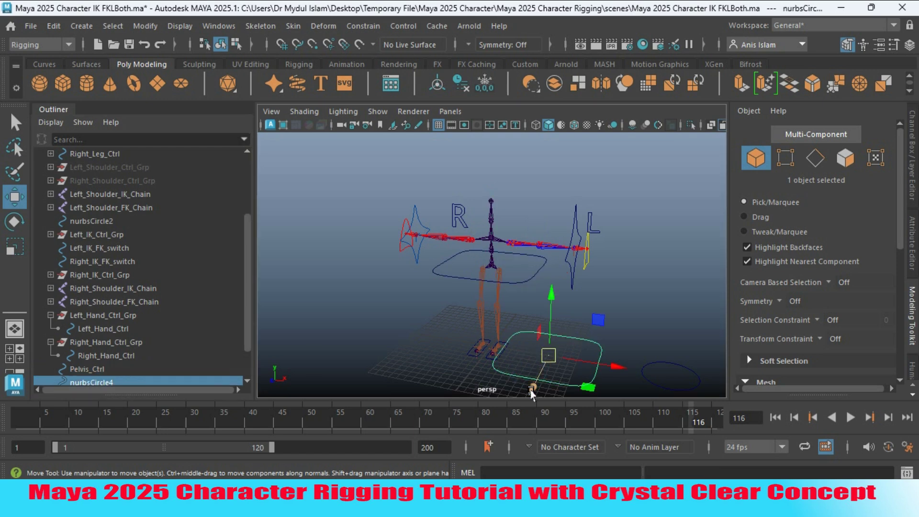
left_click(24, 245)
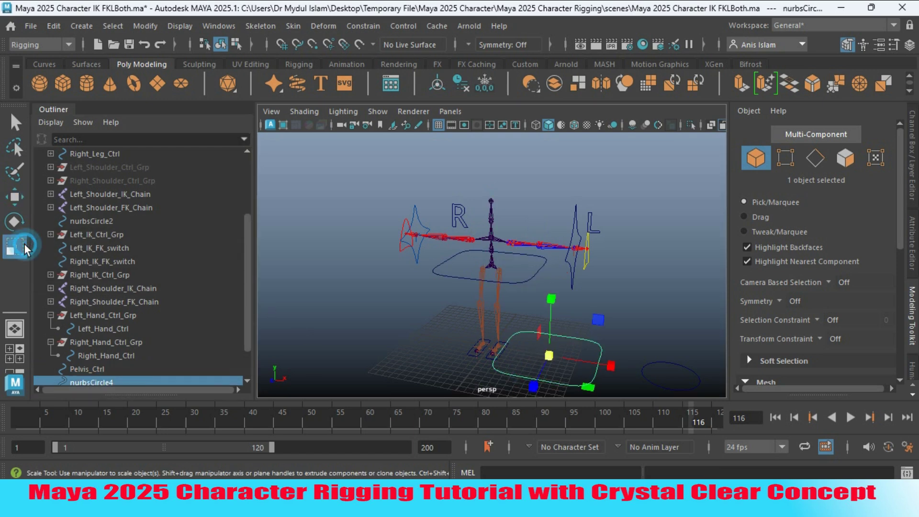
mouse_move(611, 366)
left_mouse_down()
mouse_move(584, 365)
mouse_move(597, 365)
left_mouse_up()
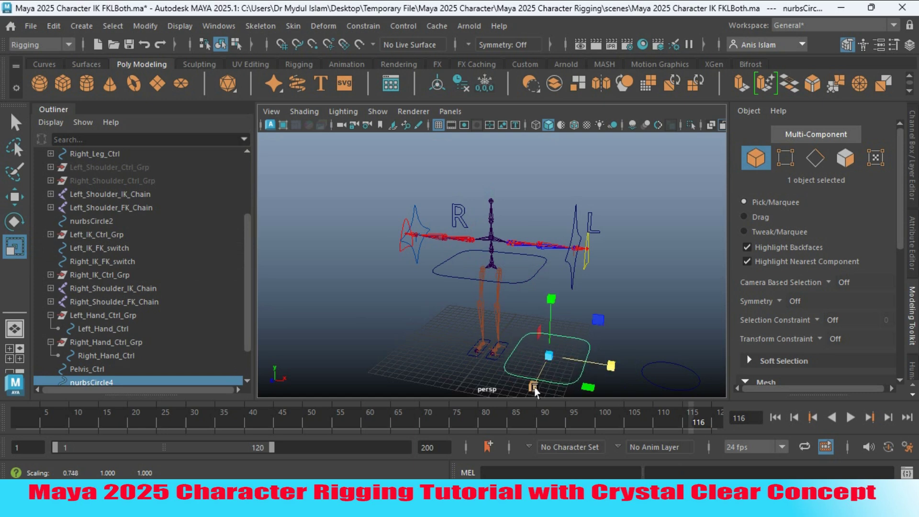
left_click_drag(534, 387, 532, 397)
Freeze the transformations of Pelvis_Ctrl and delete its construction history
left_click(517, 269)
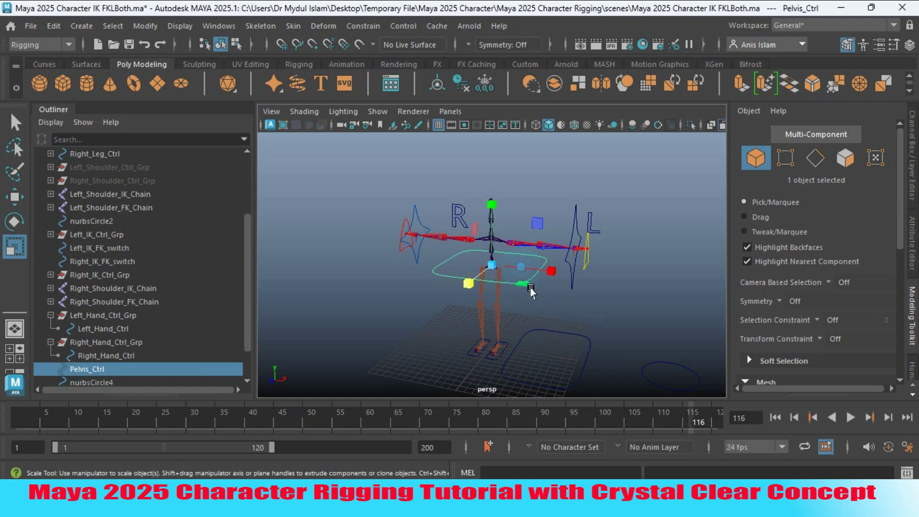
left_click(912, 168)
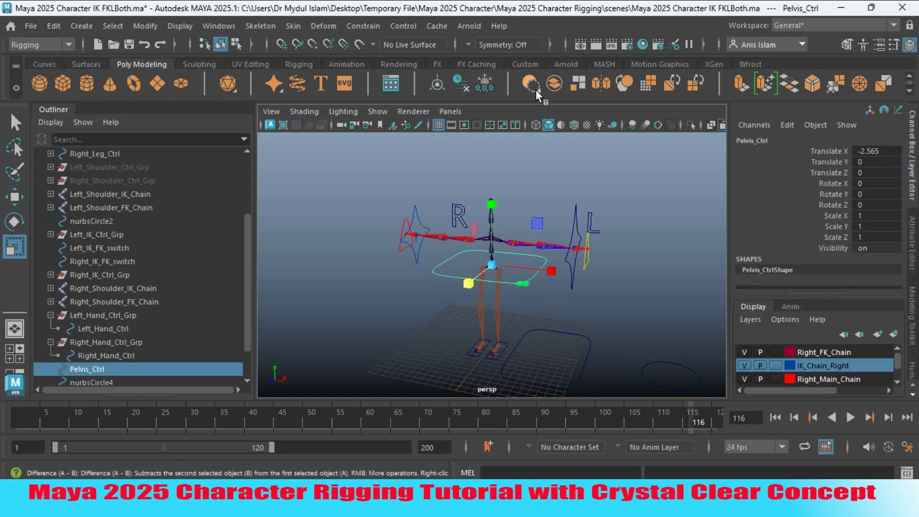
left_click(489, 79)
left_click(462, 83)
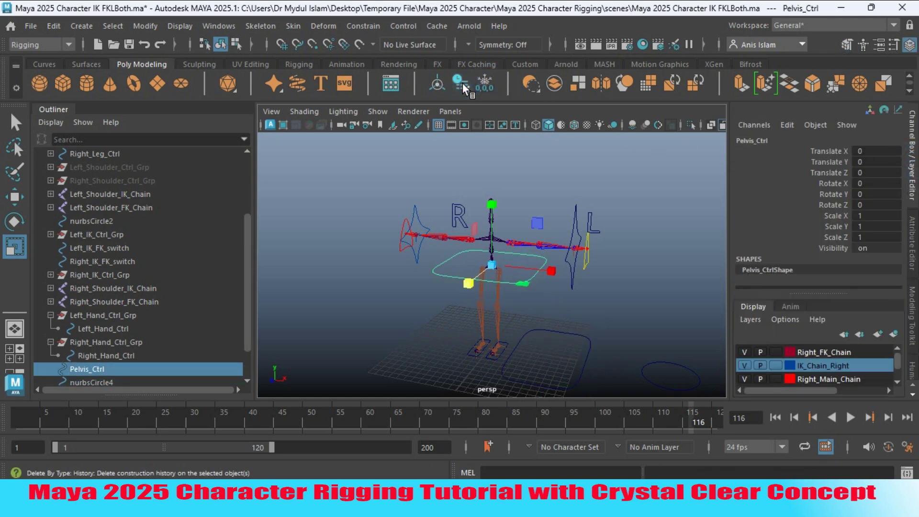
Move nurbsCircle4 onto the spine joint just above the pelvis with point snapping
left_click(562, 390)
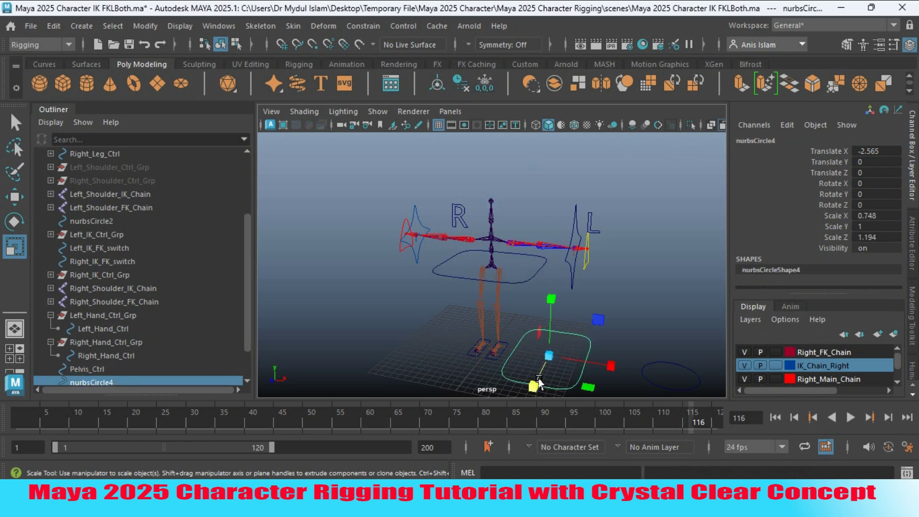
left_click(16, 201)
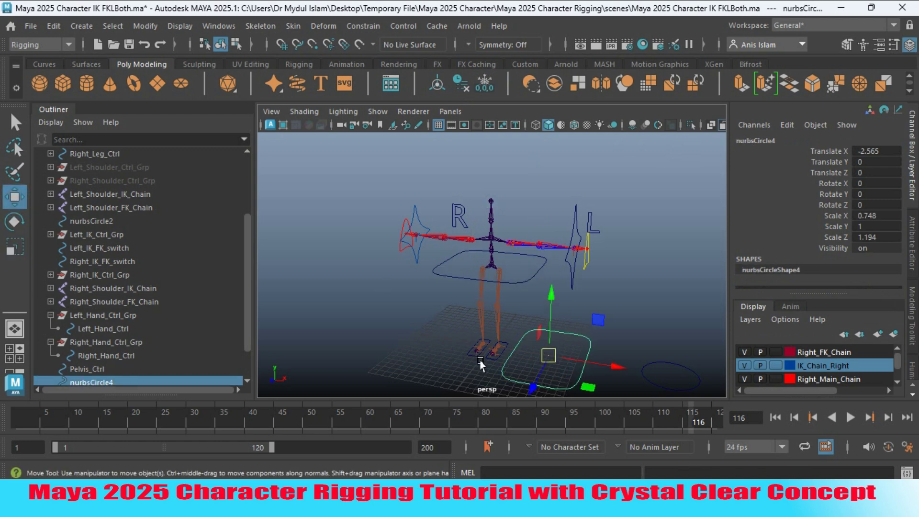
key("v")
left_click_drag(549, 355, 492, 257)
scroll(482, 360, "up", 5)
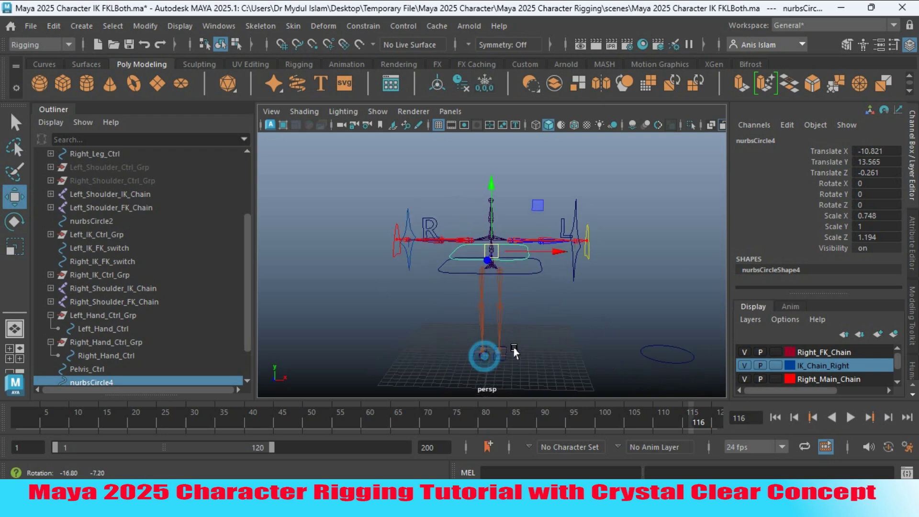
right_click_drag(522, 330, 257, 330, "alt")
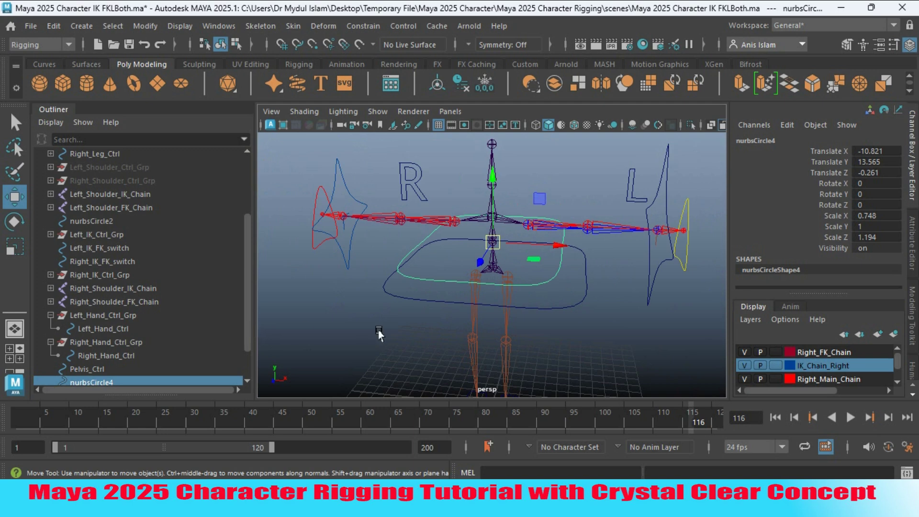
Duplicate the spine curve twice in succession, snapping the first copy to the sternum joint and the second to the neck joint
key("ctrl+d")
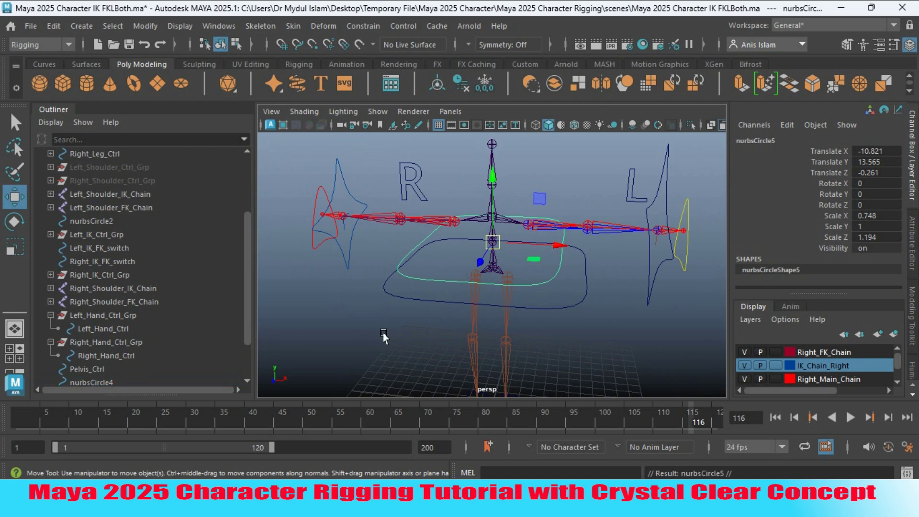
key("v")
left_click_drag(492, 245, 494, 220)
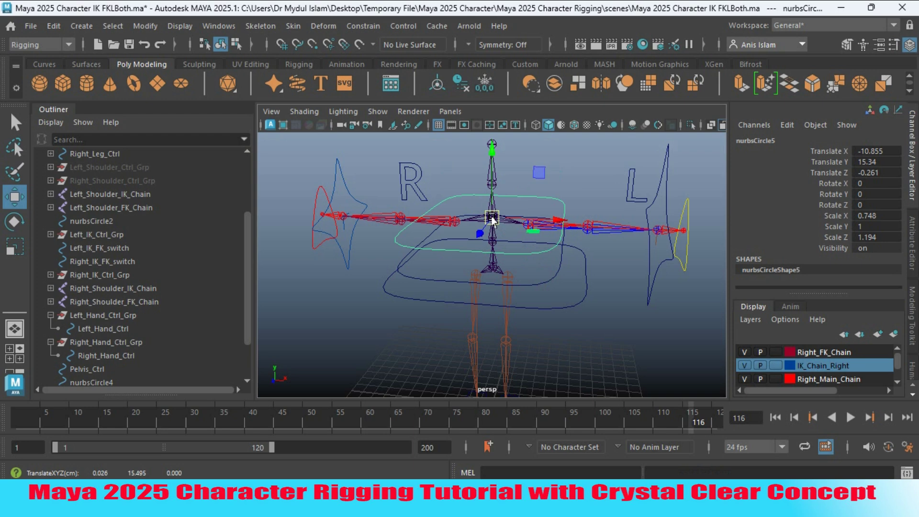
key("ctrl+d")
left_click_drag(492, 217, 525, 224)
left_click_drag(565, 291, 487, 302, "alt")
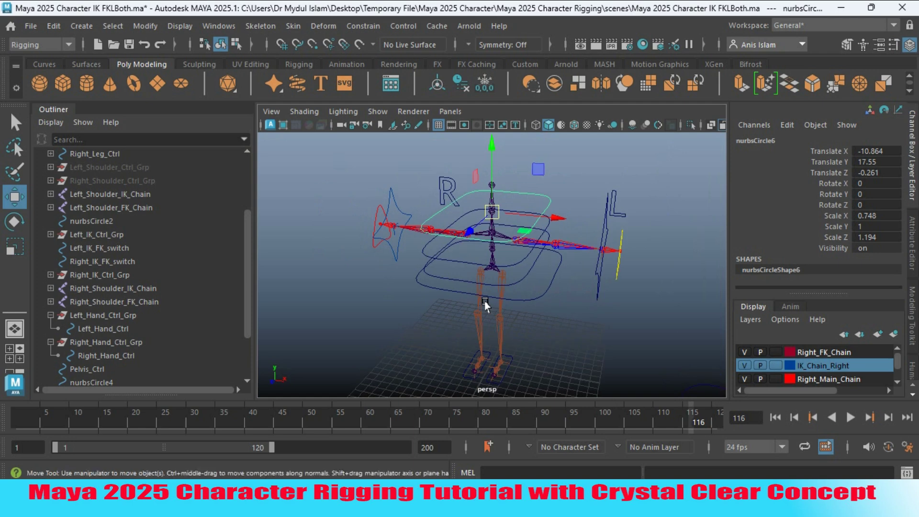
Duplicate the neck curve and snap the copy to the head joint at the end of the spine chain
key("ctrl+d")
key("v")
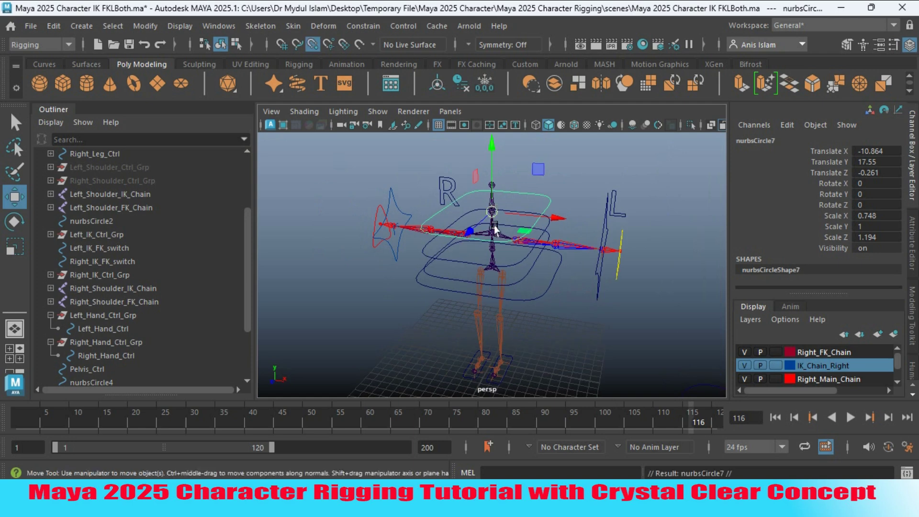
left_click_drag(494, 212, 507, 264)
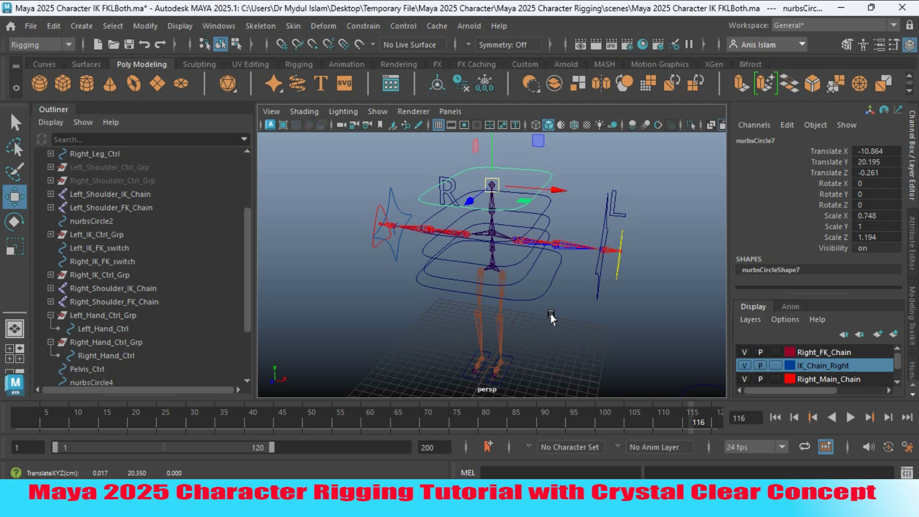
left_click_drag(551, 314, 524, 305, "alt")
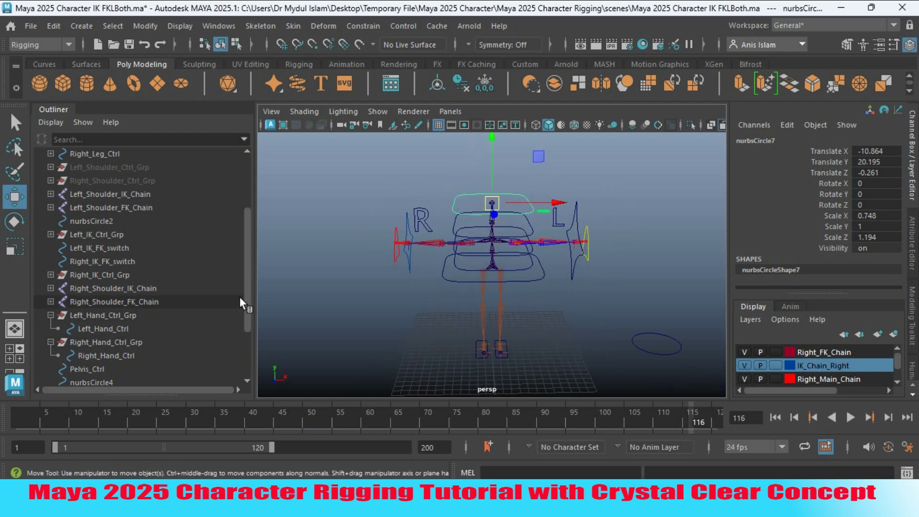
Rename nurbsCircle4 as Spine_Ctrl and nurbsCircle5 as Sternum_Ctrl
left_click_drag(246, 287, 245, 328)
left_click(102, 291)
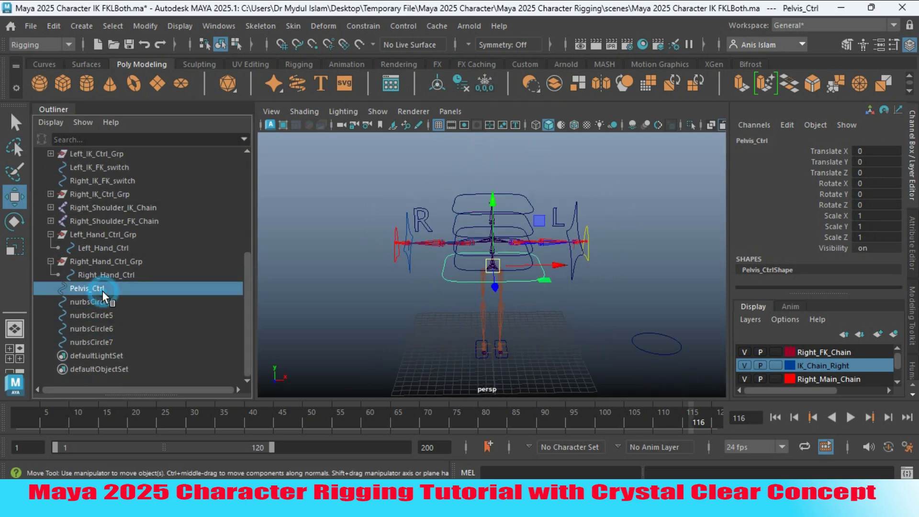
left_click(106, 303)
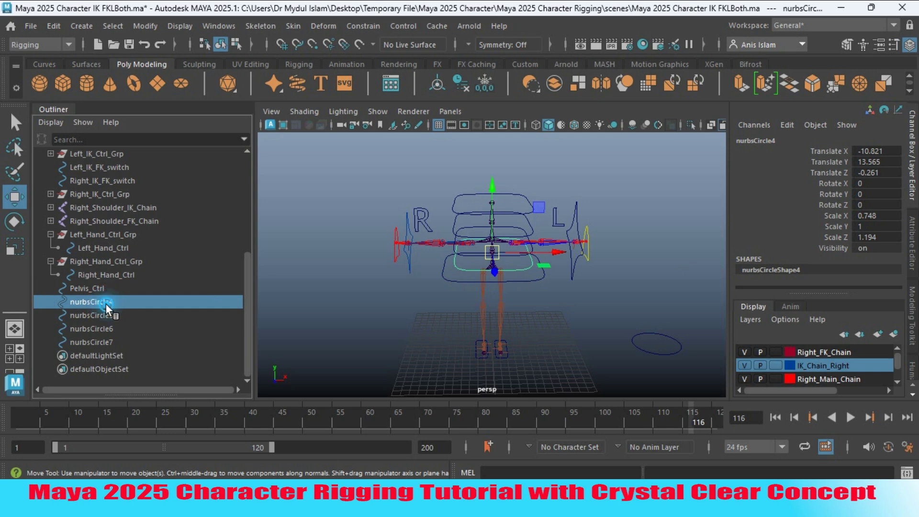
double_click(106, 304)
type("S")
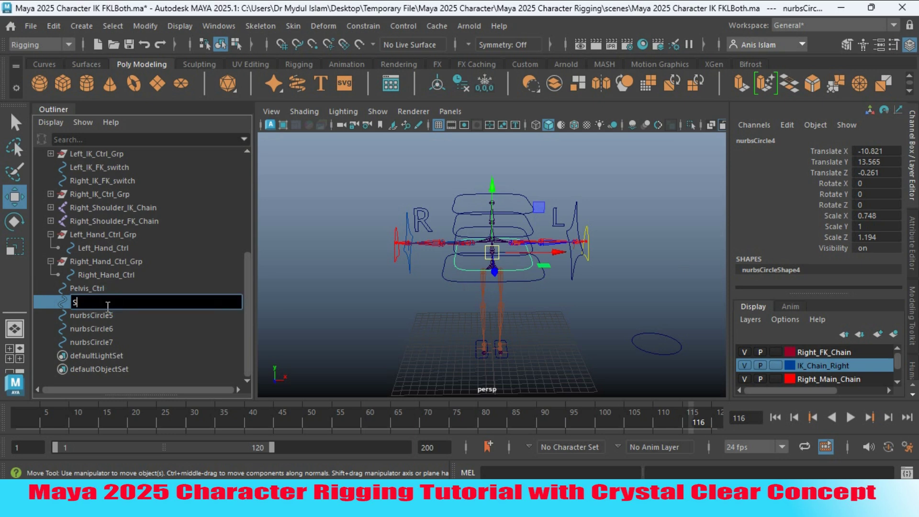
type("pine_Ctrl")
left_click(107, 315)
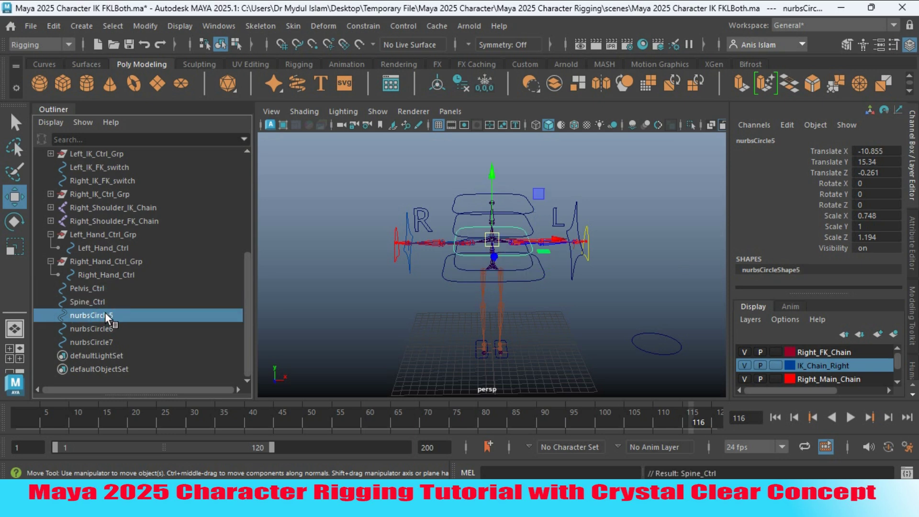
double_click(105, 312)
type("Sternum_Ctrl")
key("Return")
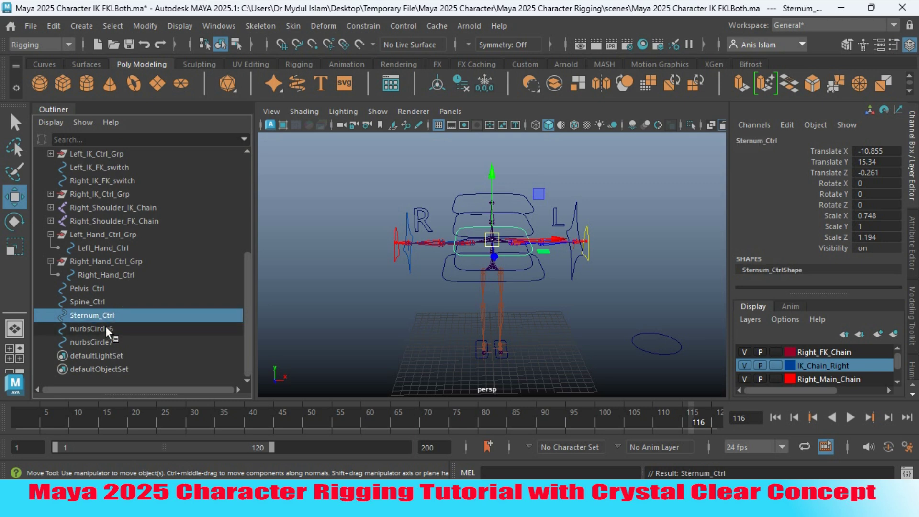
Rename nurbsCircle6 as Neck_Ctrl and nurbsCircle7 as Head_Ctrl
left_click(106, 329)
double_click(105, 329)
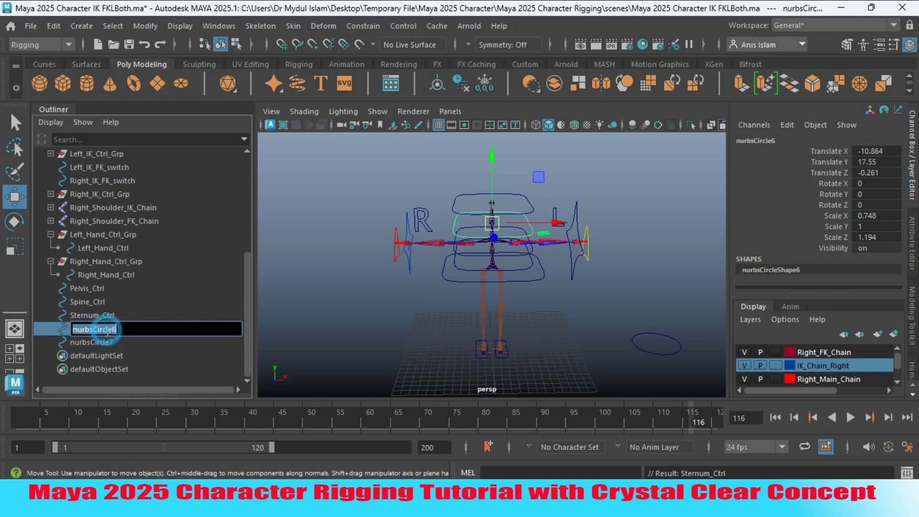
type("Neck_Ctrl")
key("Return")
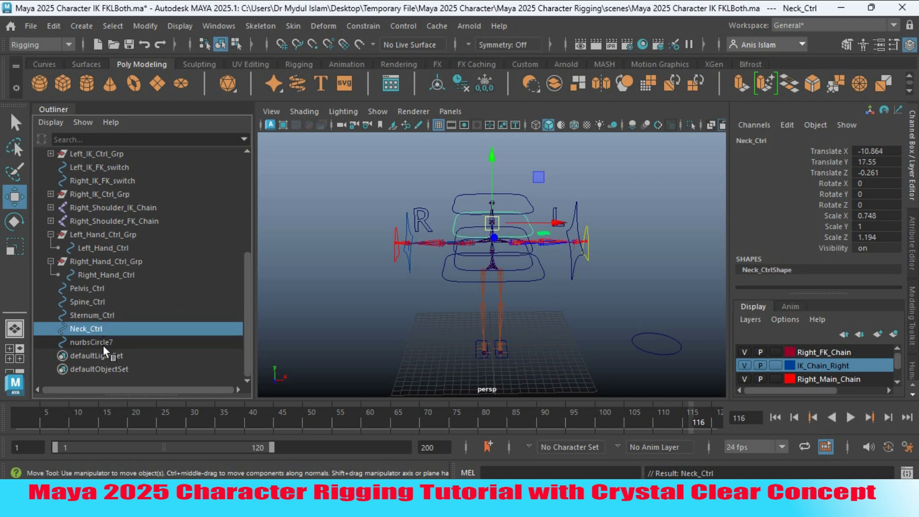
double_click(103, 343)
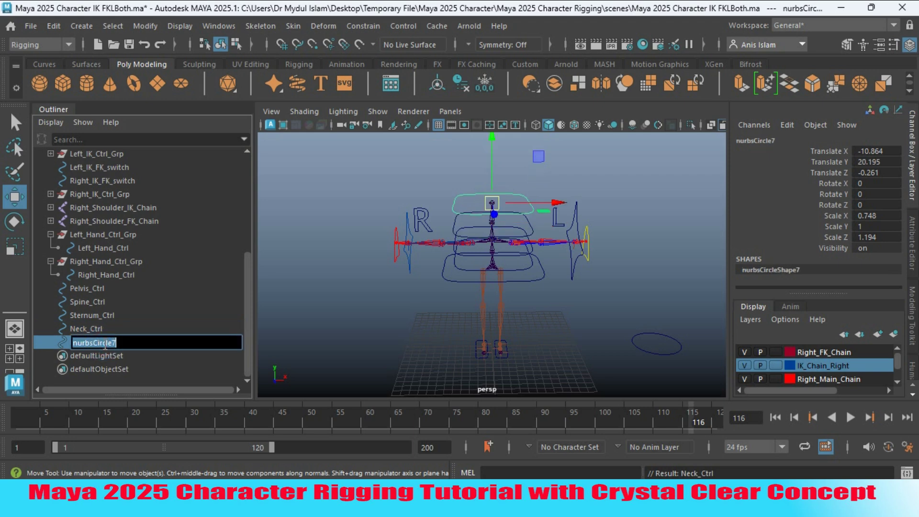
type("Head Ctrl")
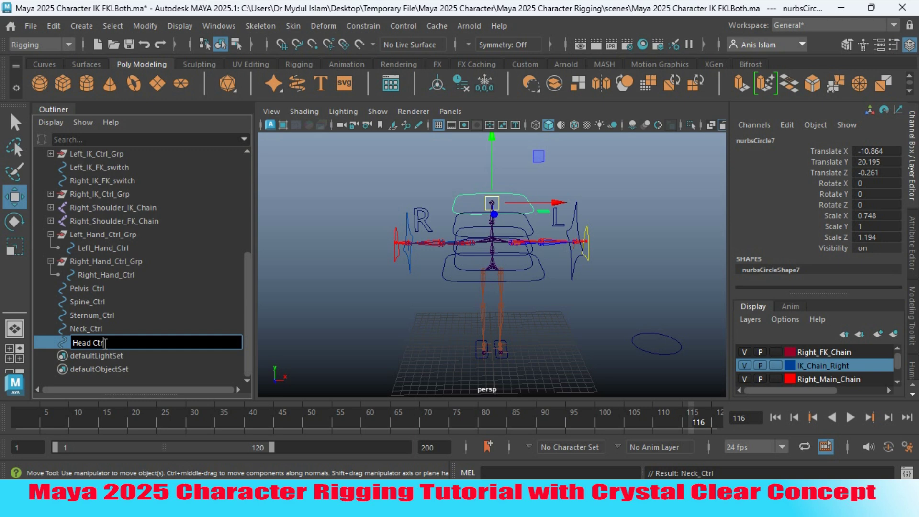
key("Return")
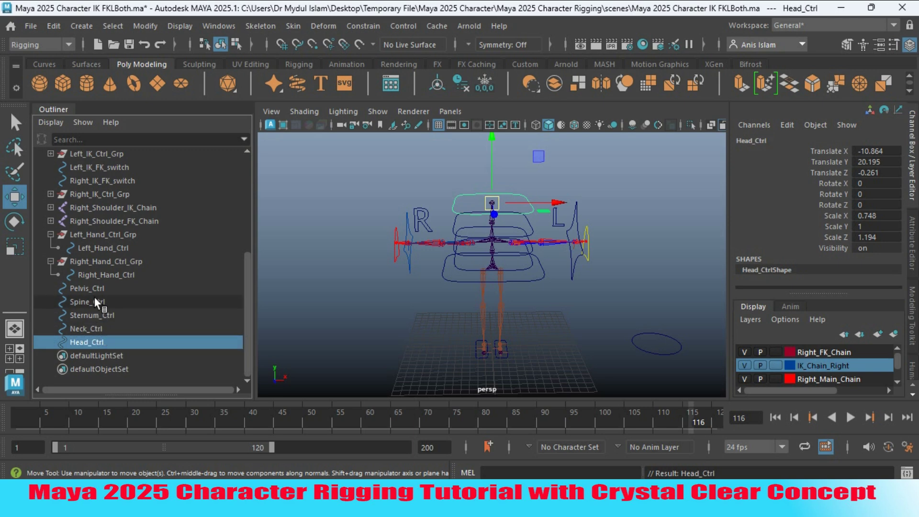
Freeze the transformations of the five body controls from Pelvis_Ctrl through Head_Ctrl
left_click_drag(91, 287, 91, 336)
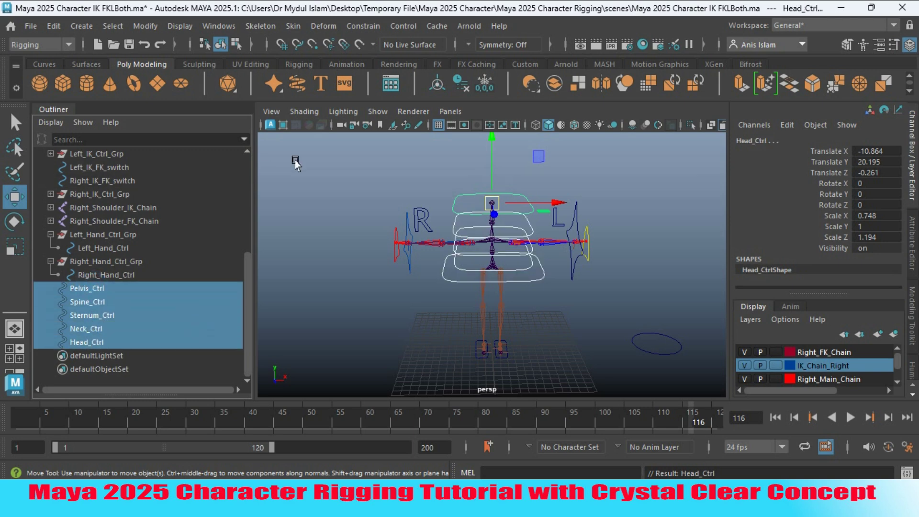
left_click(484, 86)
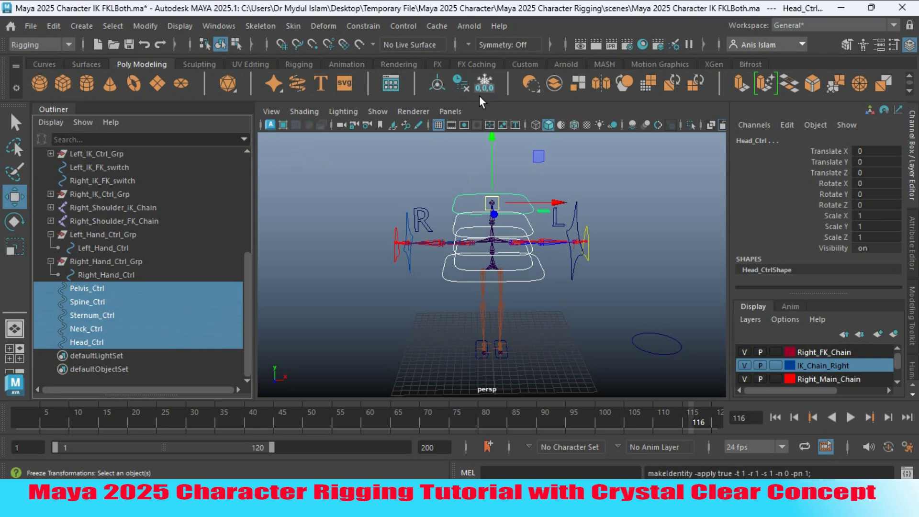
left_click_drag(414, 283, 349, 304, "alt")
left_click(334, 296)
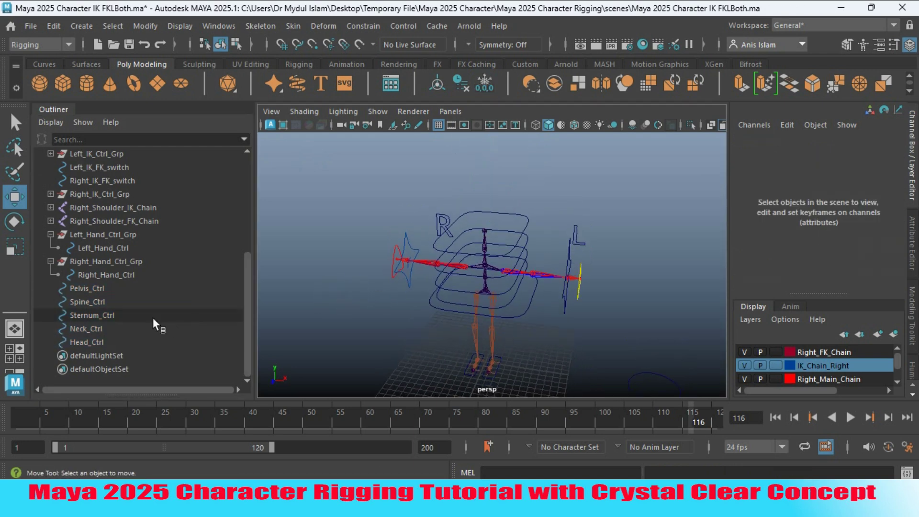
Check each body control from Pelvis_Ctrl to Head_Ctrl in turn for zeroed channels and placement at its joint
left_click(95, 289)
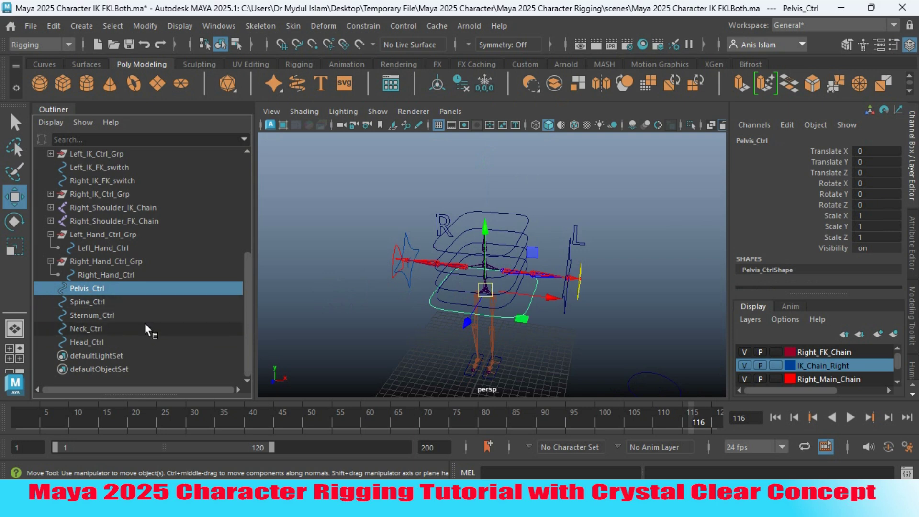
left_click_drag(337, 330, 365, 303, "alt")
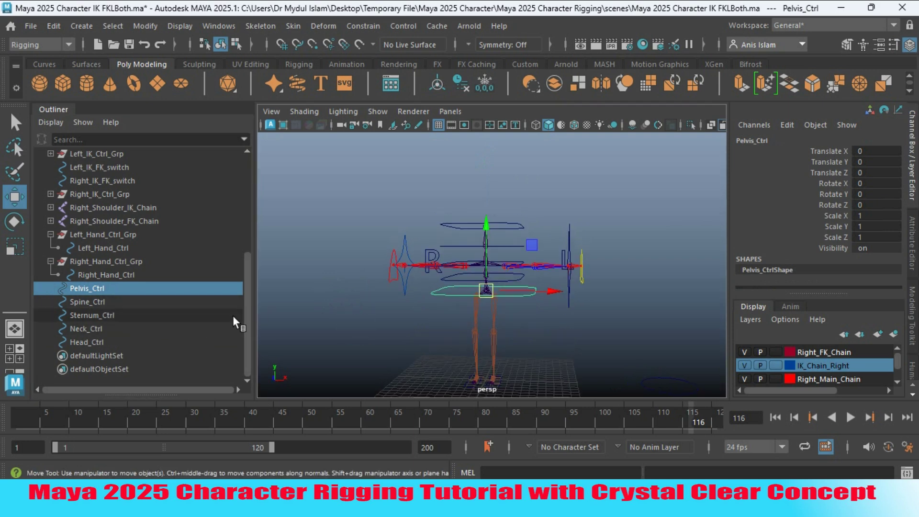
left_click(106, 300)
left_click(108, 315)
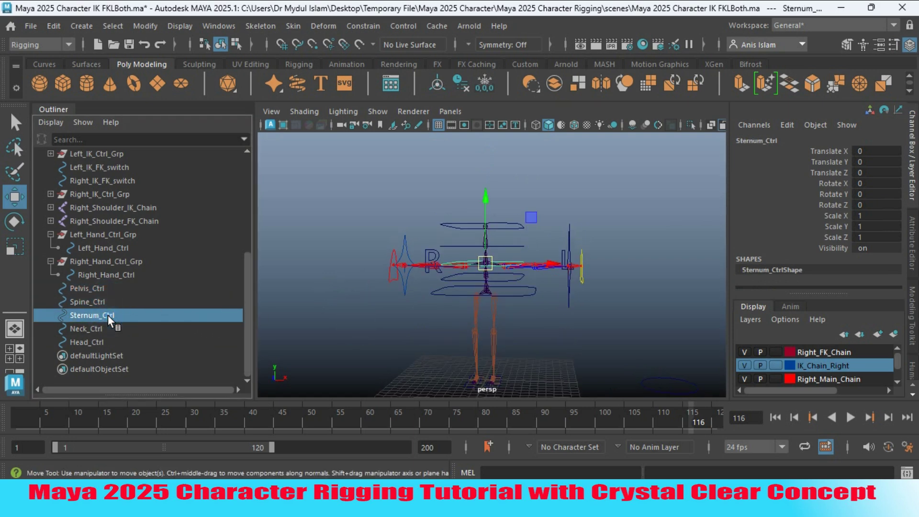
left_click_drag(323, 314, 318, 296, "alt")
right_click_drag(318, 296, 377, 333, "alt")
left_click(115, 329)
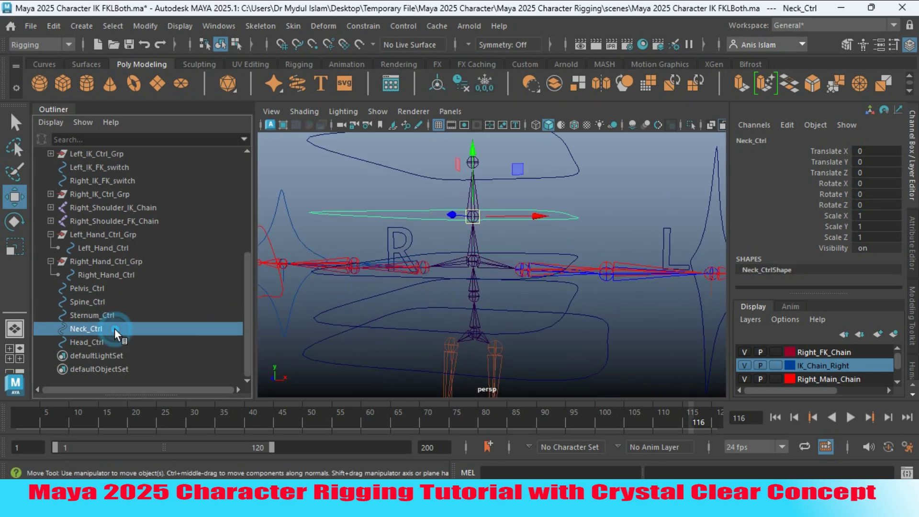
left_click(83, 342)
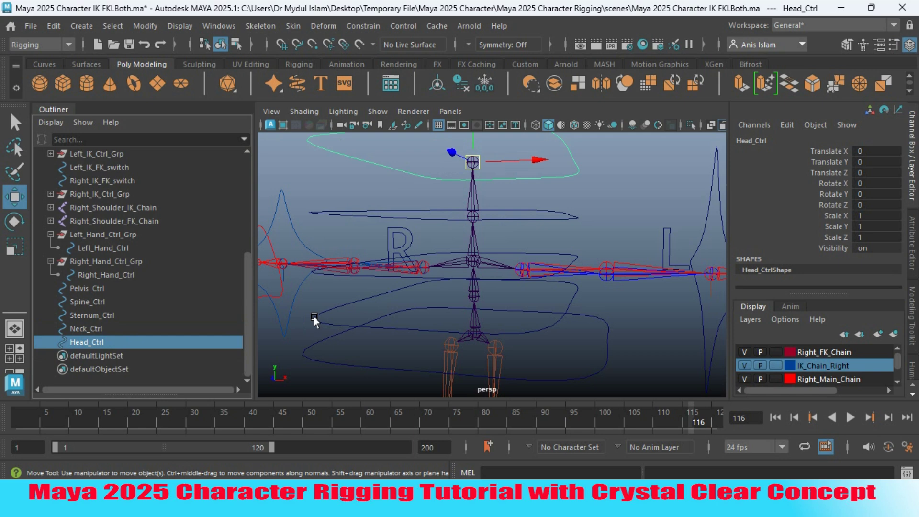
scroll(378, 310, "down", 2)
scroll(378, 310, "down", 5)
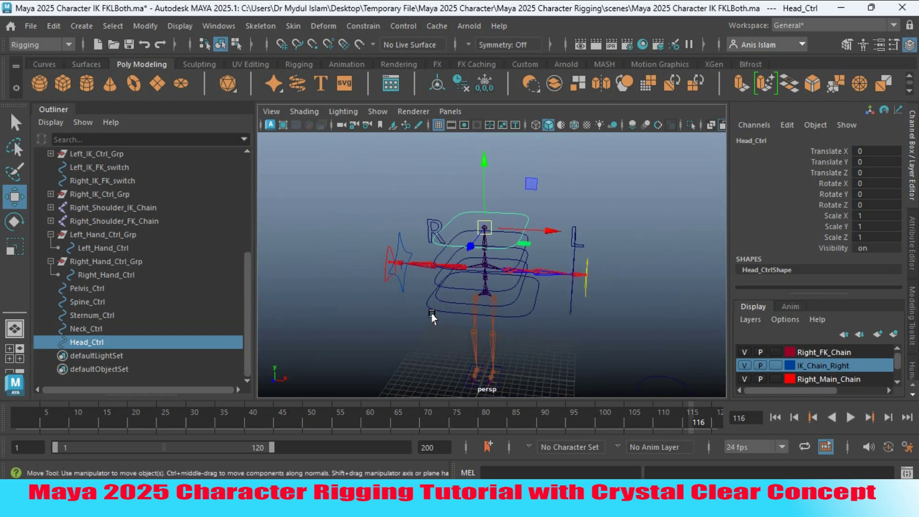
left_click_drag(414, 297, 441, 316, "alt")
Parent-constrain the head joint to Head_Ctrl with Maintain offset turned off
left_click(15, 124)
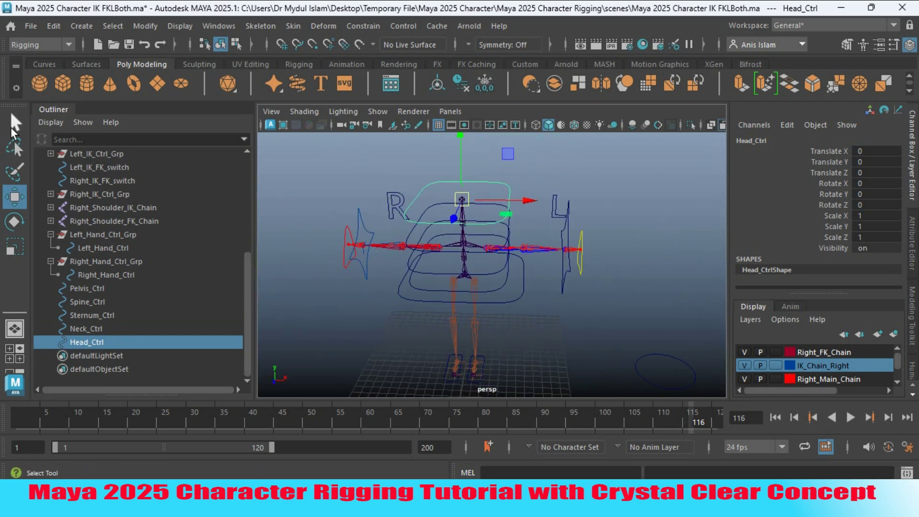
left_click_drag(293, 205, 344, 232, "alt")
left_click_drag(422, 226, 443, 231, "alt")
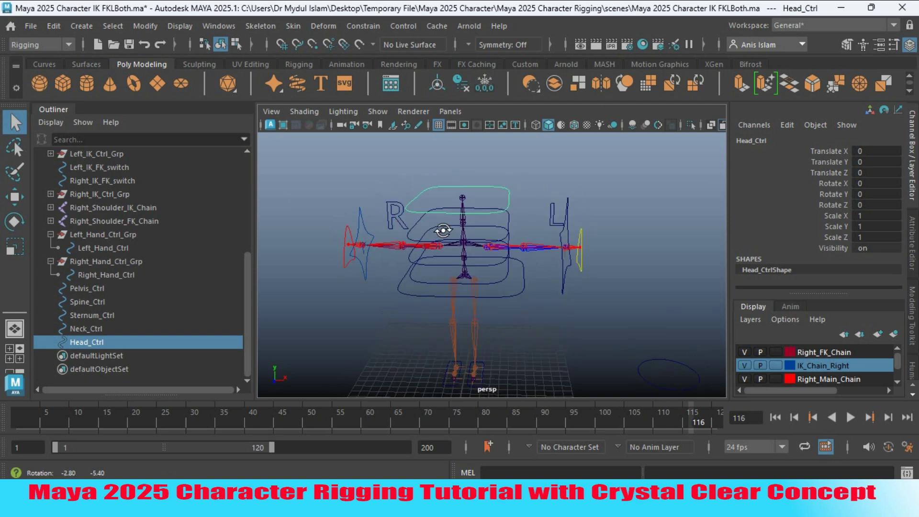
left_click(461, 196, "shift")
left_click(358, 26)
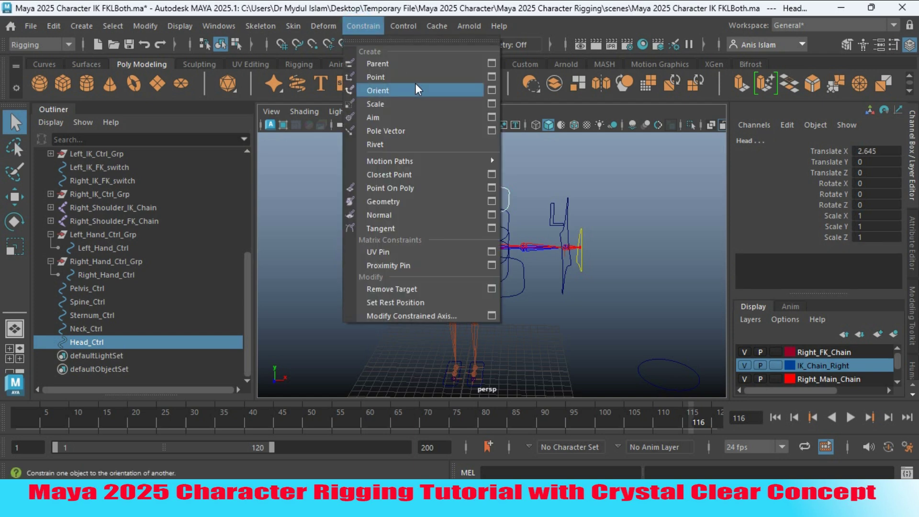
left_click(492, 62)
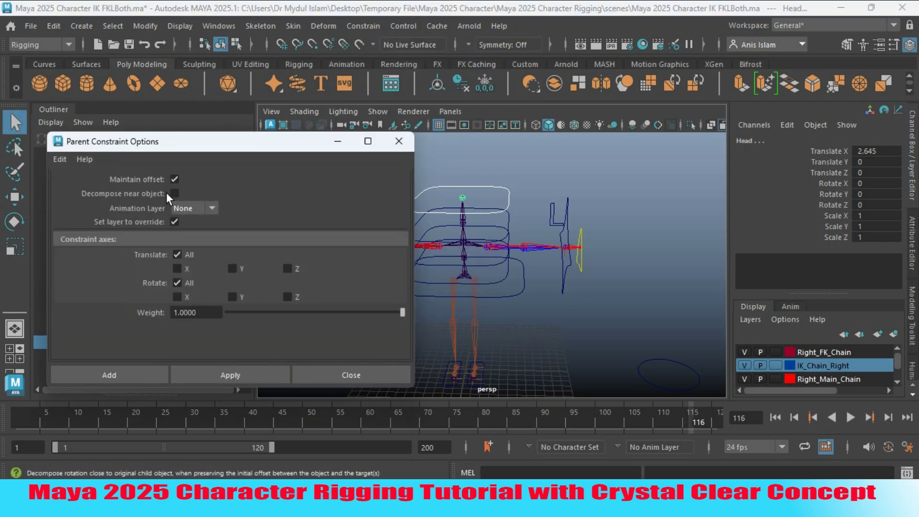
left_click_drag(197, 154, 743, 139)
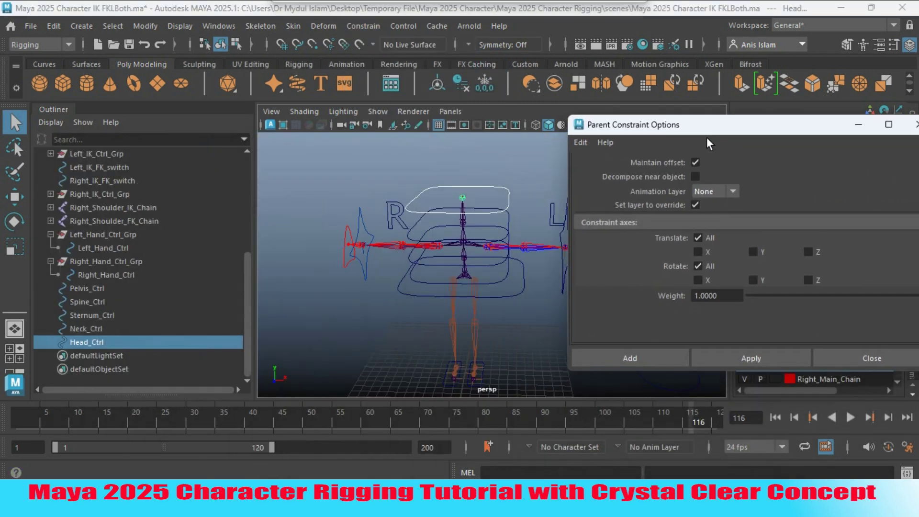
left_click(695, 163)
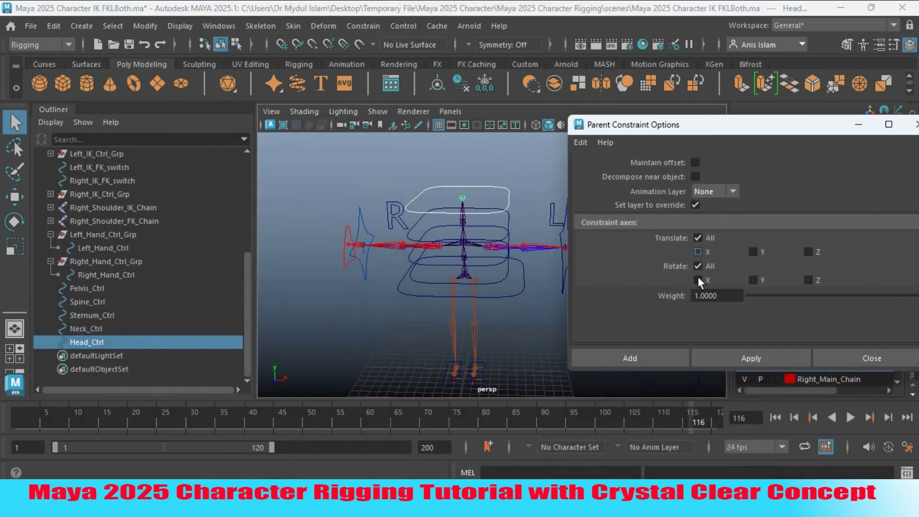
left_click(726, 358)
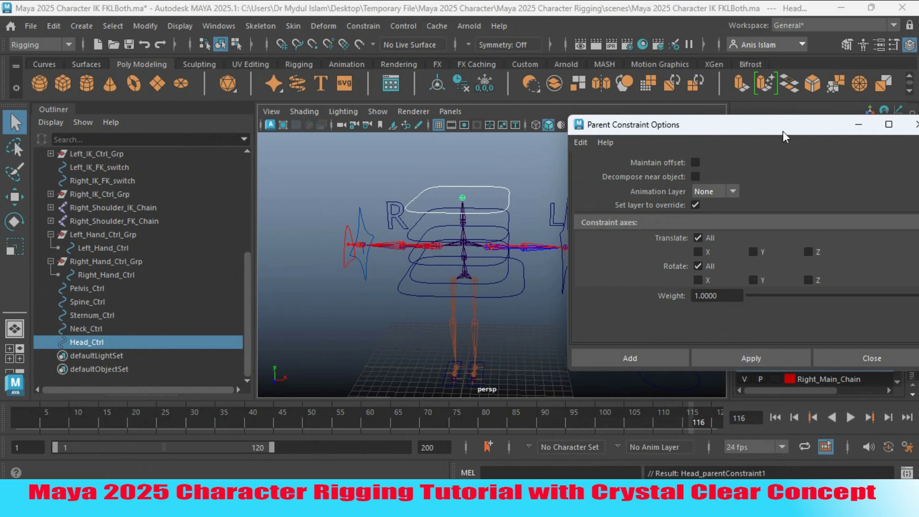
left_click_drag(783, 131, 758, 133)
left_click(892, 126)
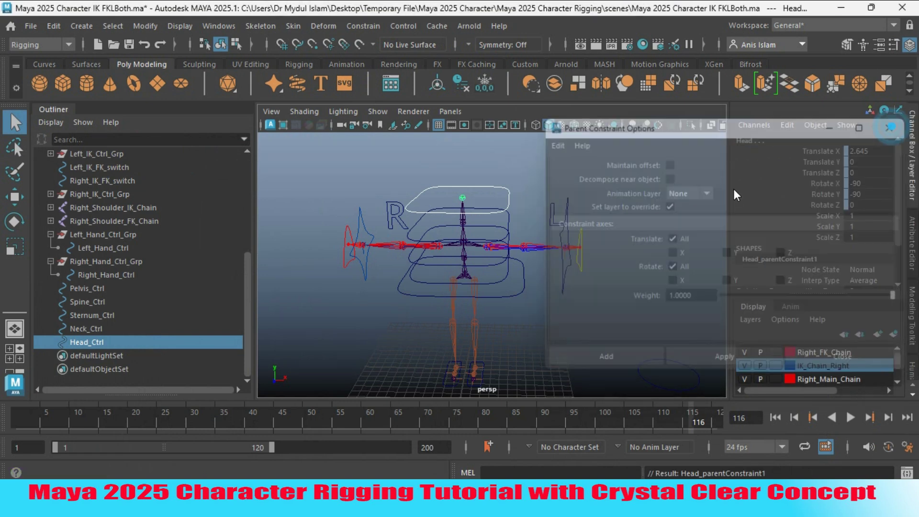
Parent-constrain the neck joint to Neck_Ctrl using the same constraint options
mouse_move(599, 243)
left_mouse_down("alt")
mouse_move(607, 250)
mouse_move(606, 242)
left_mouse_up("alt")
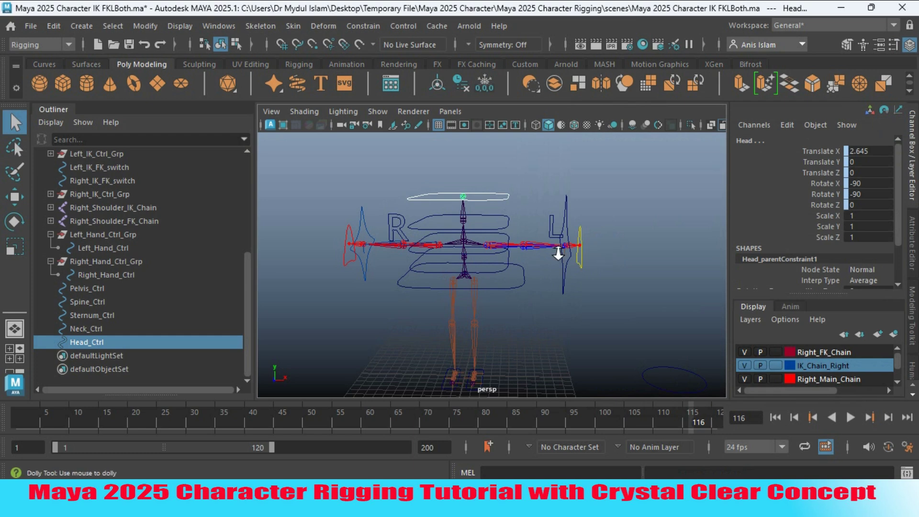
scroll(504, 216, "up", 3)
left_click(501, 194)
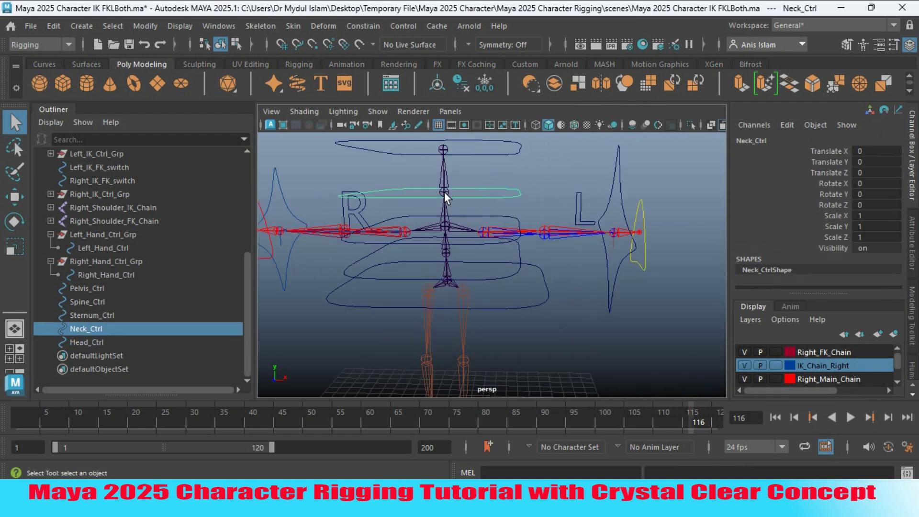
left_click(444, 191, "shift")
left_click(359, 27)
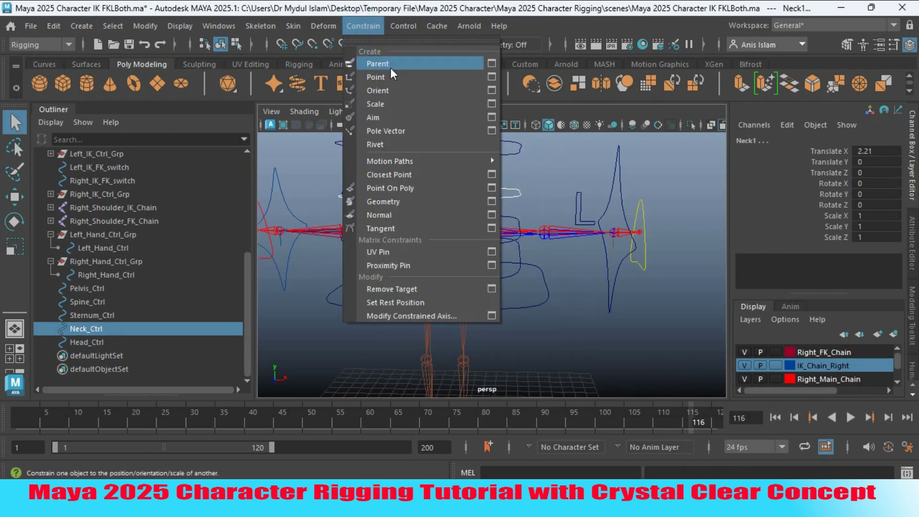
left_click(389, 67)
Parent-constrain the sternum joint to Sternum_Ctrl and the spine joint to Spine_Ctrl
left_click(499, 217)
left_click(445, 226, "shift")
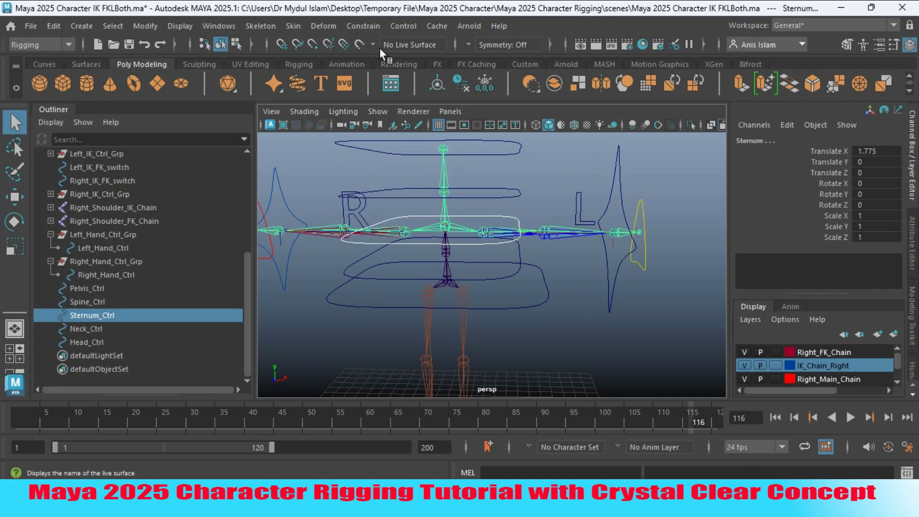
left_click(389, 68)
left_click(519, 261)
left_click(446, 253, "shift")
left_click(362, 28)
left_click(383, 65)
Try to parent-constrain the Pelvis joint to Pelvis_Ctrl without maintaining the offset, and undo the constraint
left_click(531, 265)
left_click(445, 283, "shift")
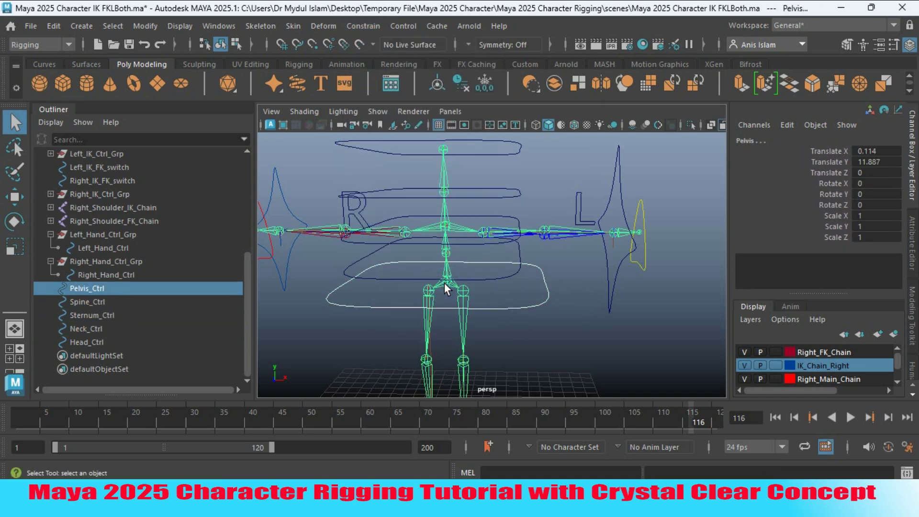
right_click_drag(585, 334, 506, 331, "alt")
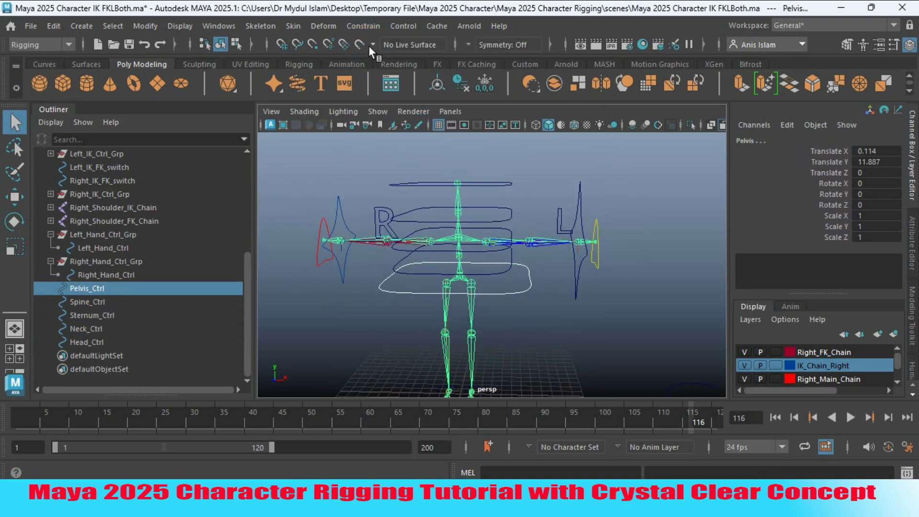
left_click(358, 25)
left_click(379, 63)
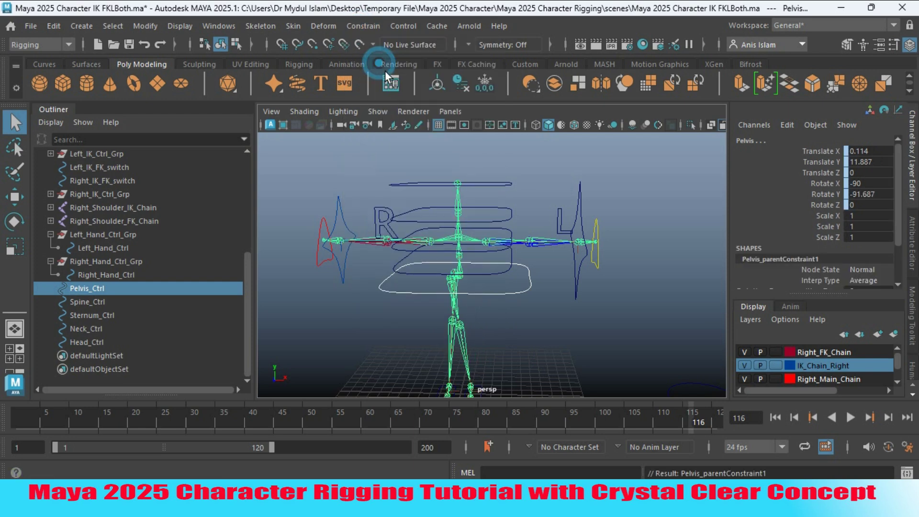
key("ctrl+z")
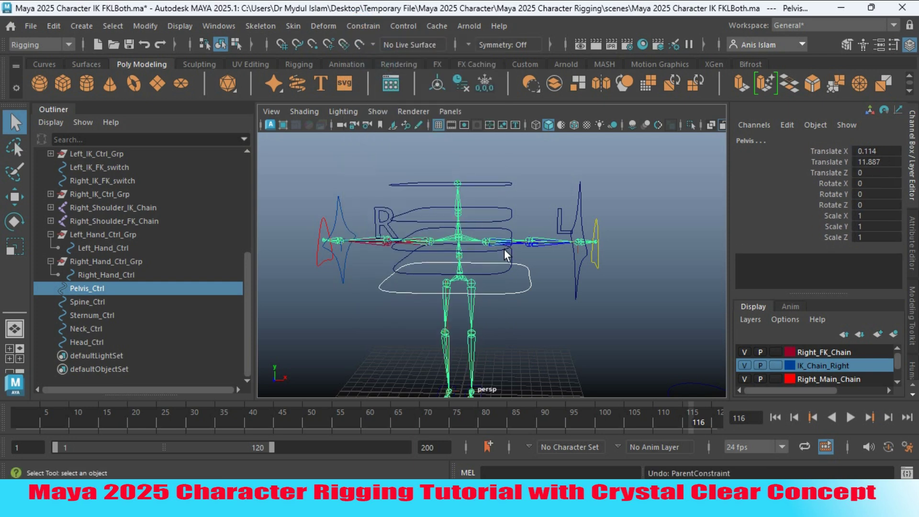
Parent-constrain the Pelvis joint to Pelvis_Ctrl with Maintain offset turned on
left_click_drag(529, 284, 527, 291, "alt")
left_click(514, 293)
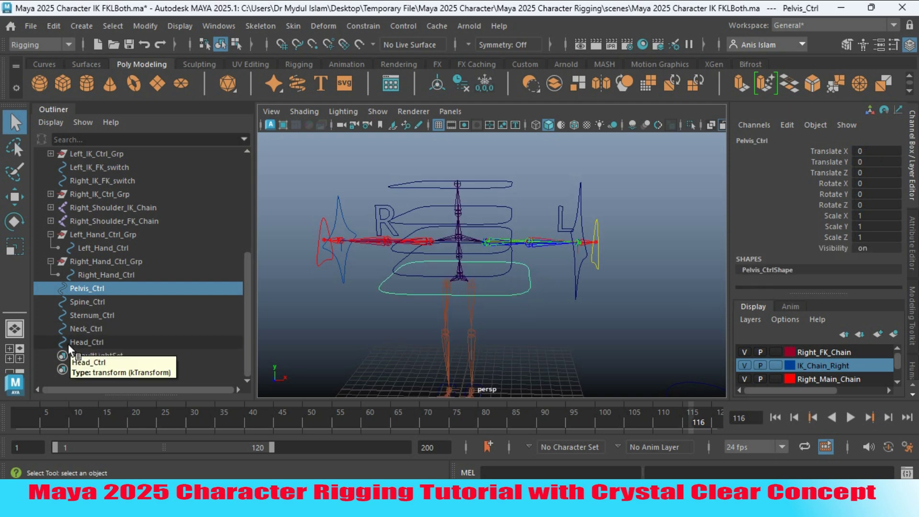
left_click(460, 275)
left_click(365, 26)
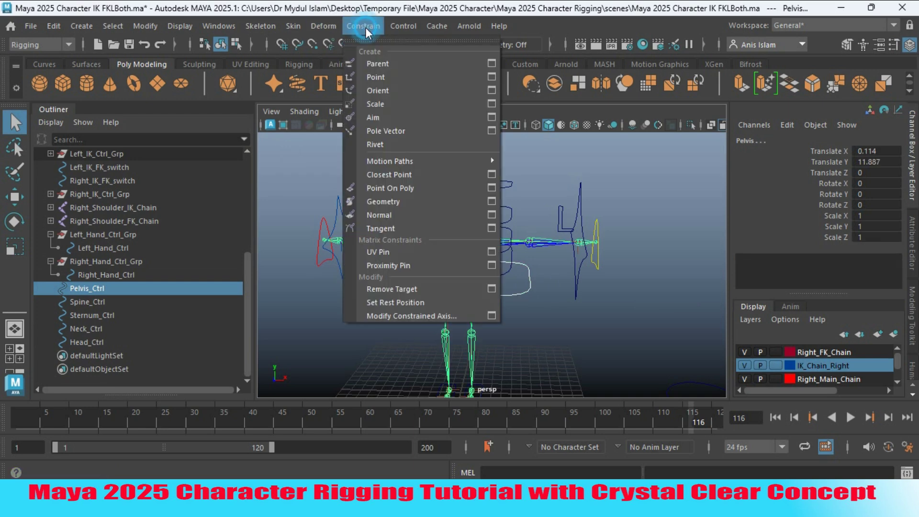
left_click(491, 67)
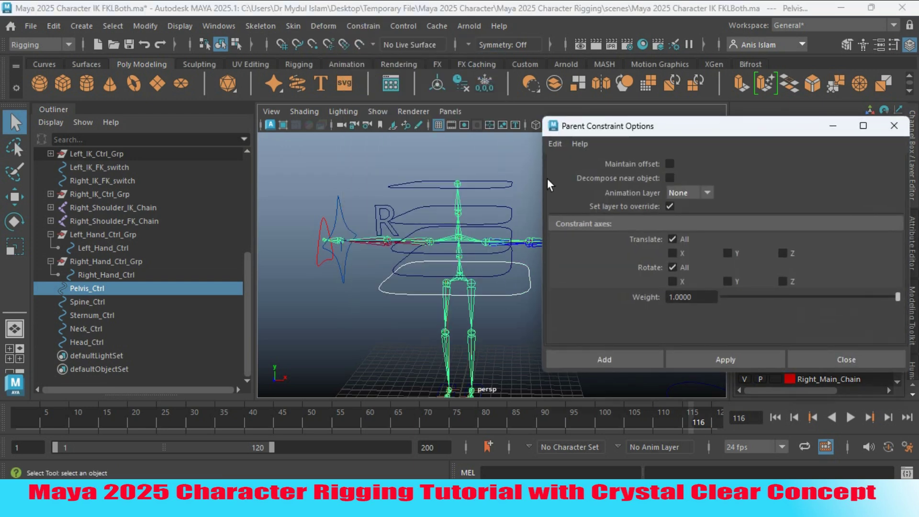
left_click(670, 164)
left_click(707, 359)
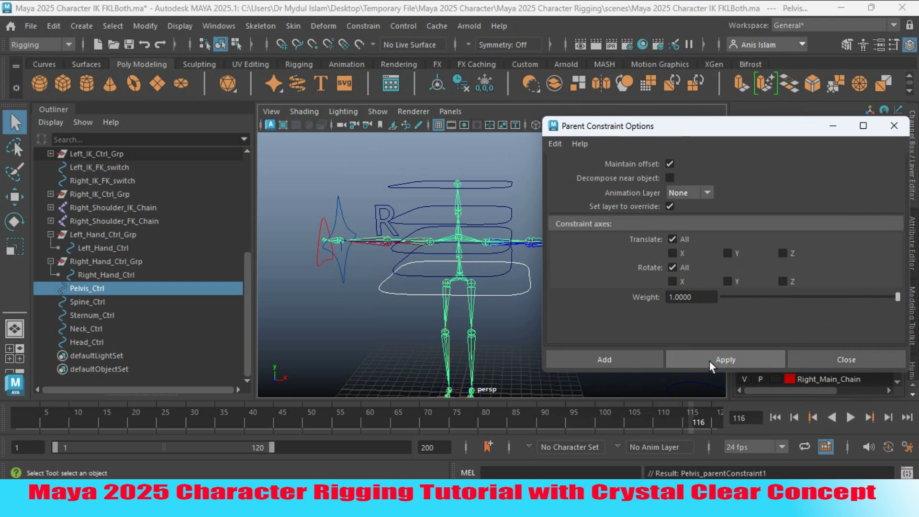
left_click(812, 360)
Show the Robo mesh to inspect it together with the body controls, and hide it again
right_click_drag(596, 346, 519, 349, "alt")
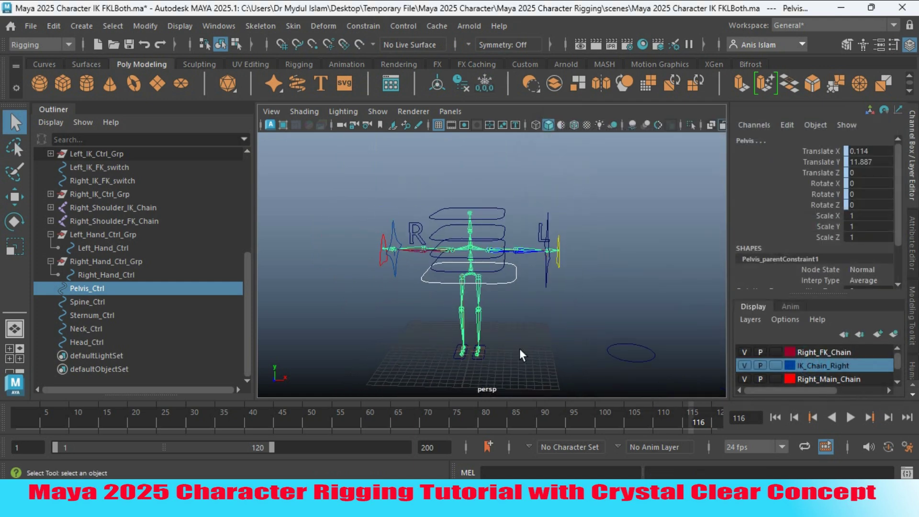
left_click_drag(519, 348, 499, 352, "alt")
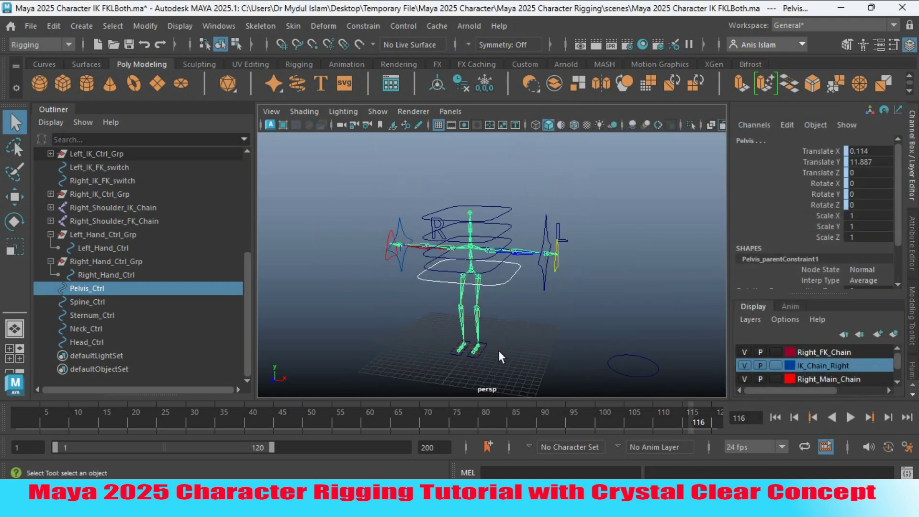
left_click_drag(248, 288, 237, 211)
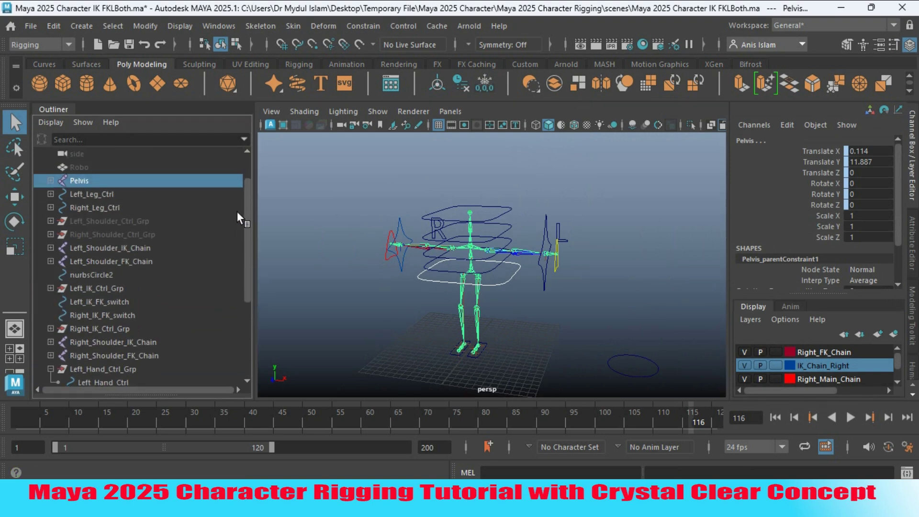
left_click(74, 168)
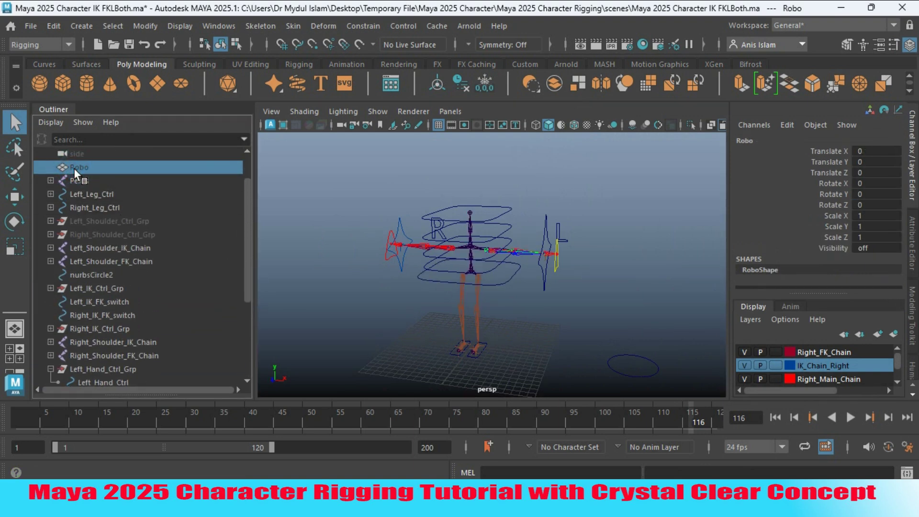
key("shift+h")
mouse_move(424, 294)
left_mouse_down("alt")
mouse_move(455, 302)
mouse_move(441, 300)
left_mouse_up("alt")
right_click_drag(393, 291, 475, 335, "alt")
middle_click_drag(475, 336, 478, 337, "alt")
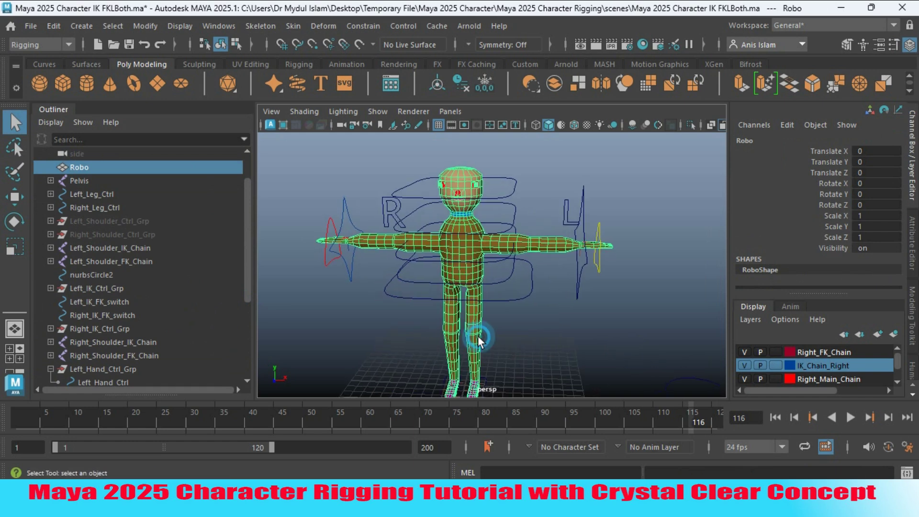
key("h")
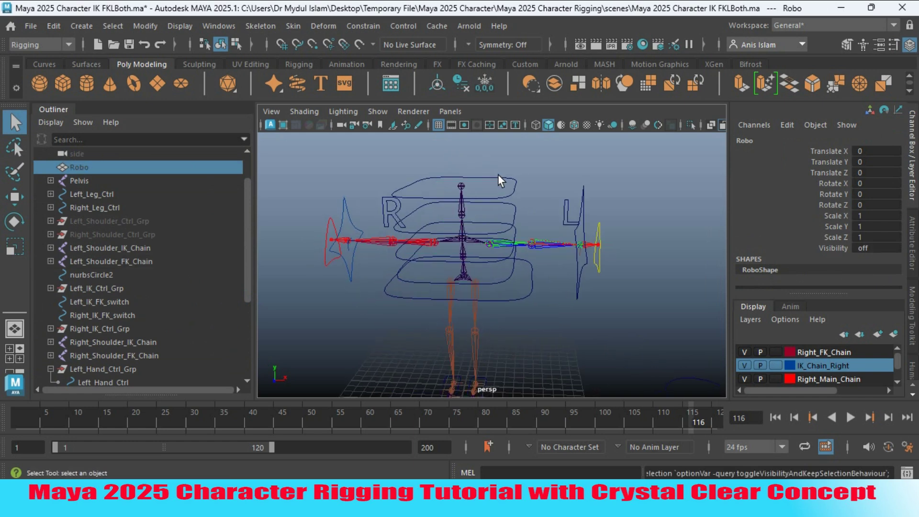
Select the Head_Ctrl curve and activate the Move tool on it
left_click(507, 193)
left_click(14, 198)
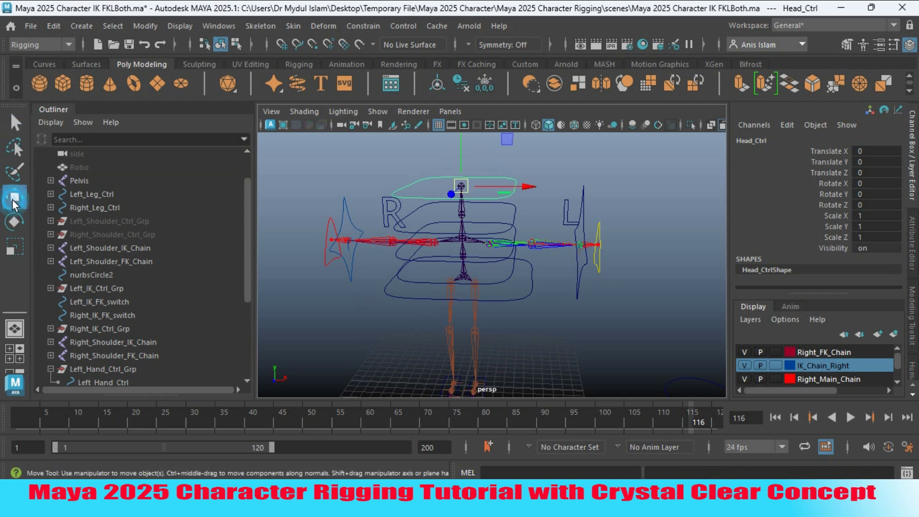
left_click_drag(426, 334, 390, 306, "alt")
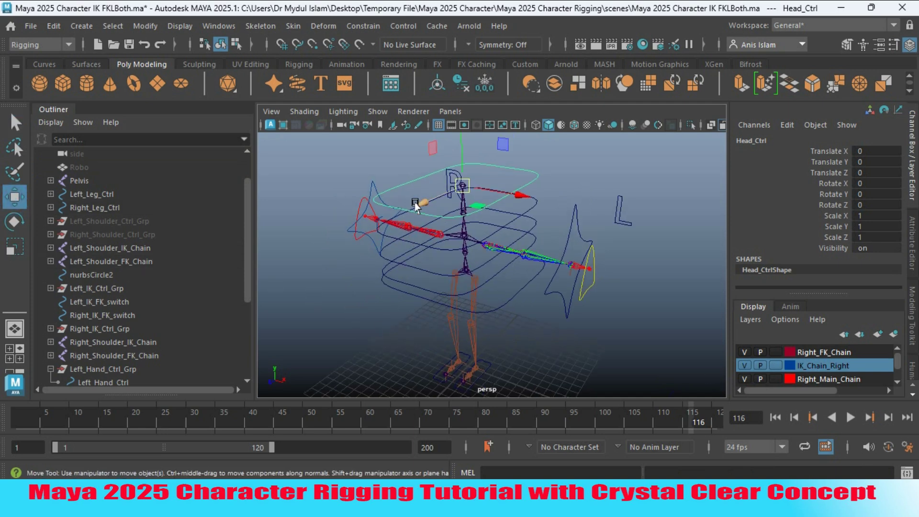